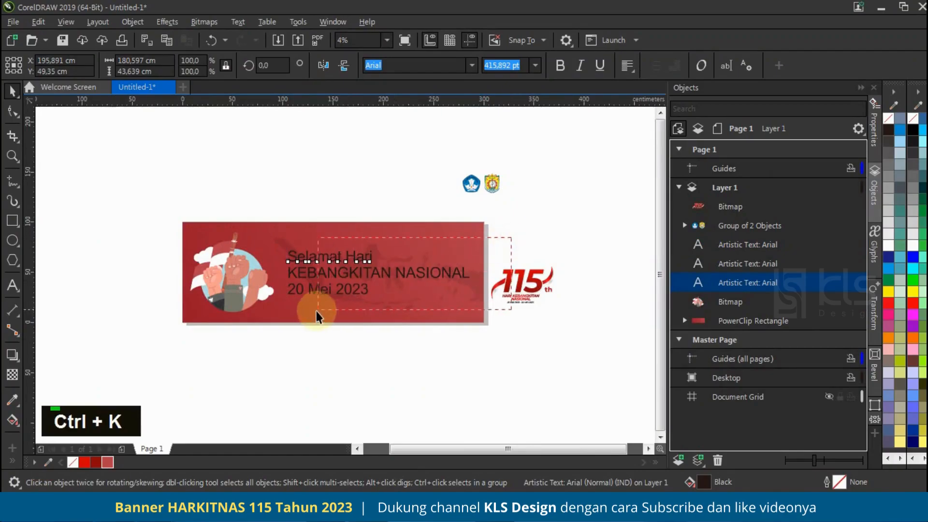
Step: Fill the three banner text lines with white and set their font to Poppins SemiBold
left_click(886, 244)
left_click(331, 156)
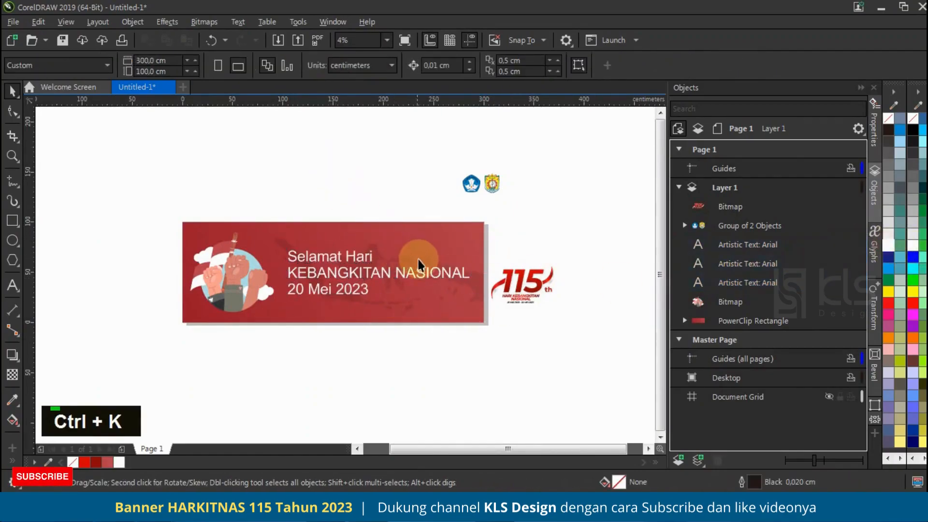
scroll(418, 258, "up", 1)
left_click_drag(112, 152, 538, 346)
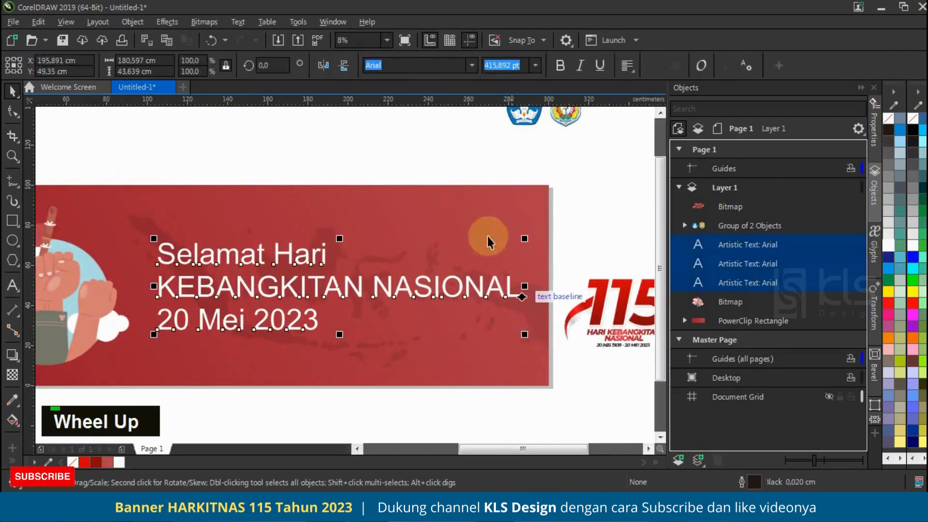
left_click(472, 66)
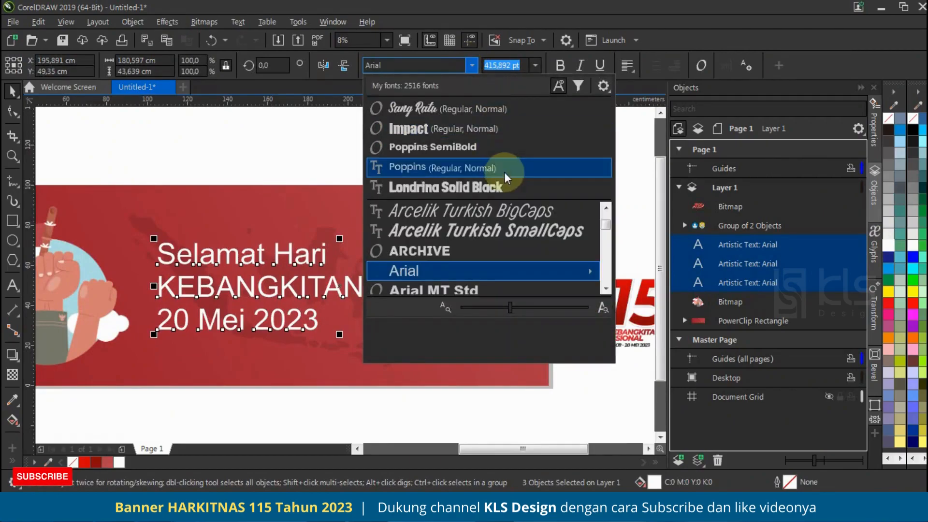
left_click(501, 146)
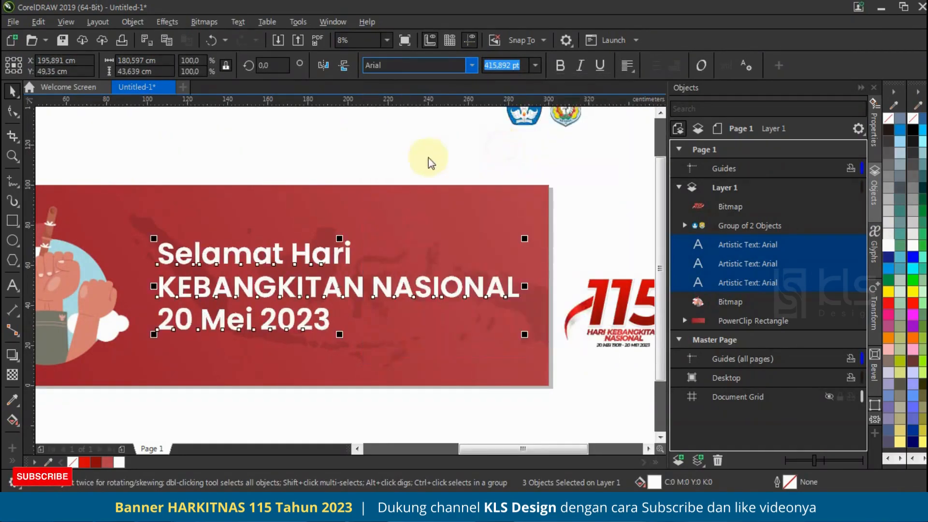
left_click(318, 167)
Step: Set the "Selamat Hari" line in the Sang Ratu font and enlarge it to about 516 pt
left_click(344, 256)
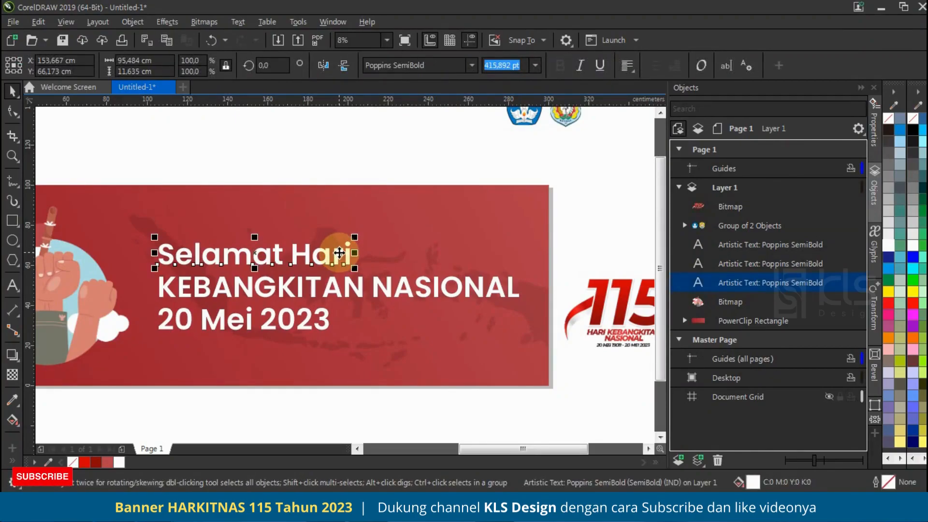
left_click(471, 64)
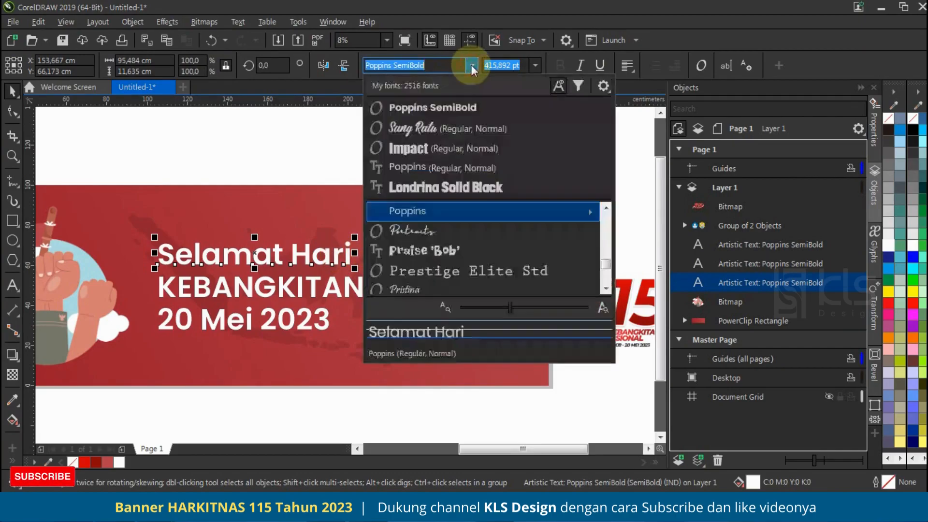
left_click(459, 126)
left_click_drag(288, 238, 317, 227)
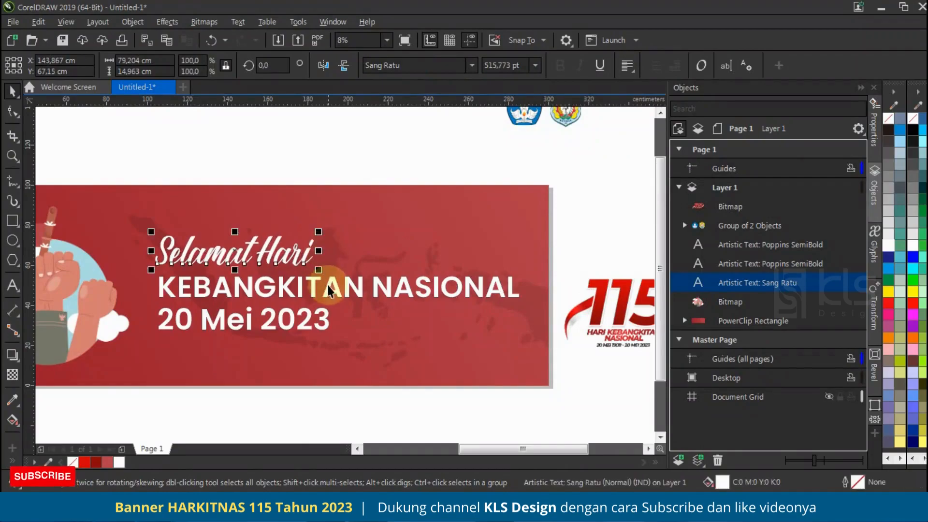
Step: Set the "KEBANGKITAN NASIONAL" line in Poppins Black and move it slightly up toward the greeting
left_click(337, 290)
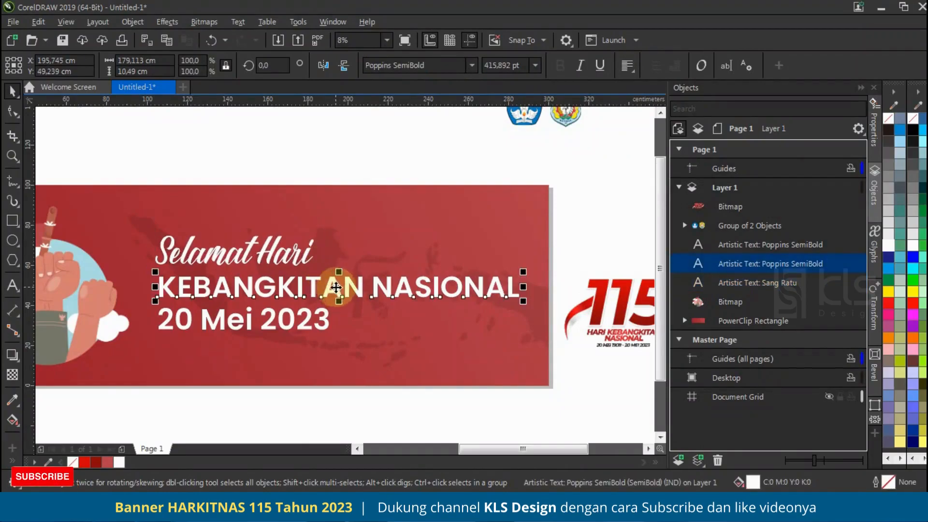
left_click(471, 64)
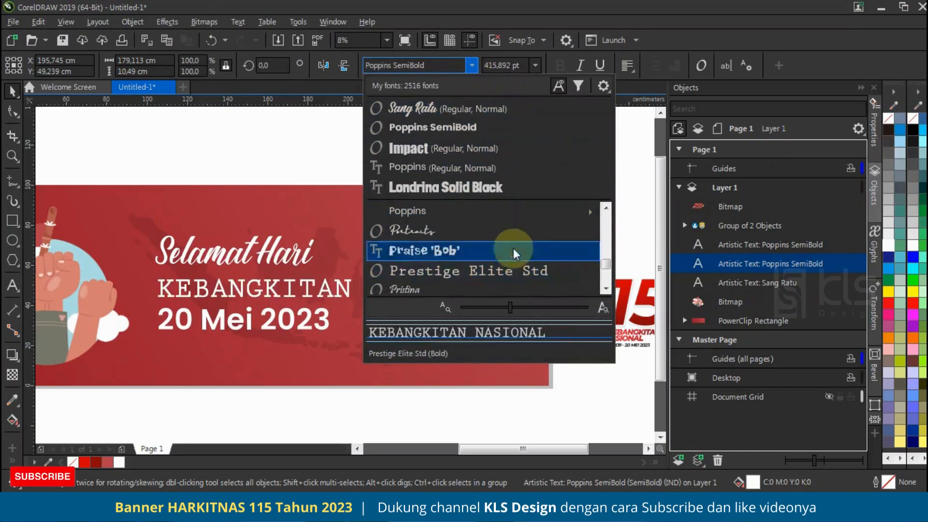
mouse_move(532, 210)
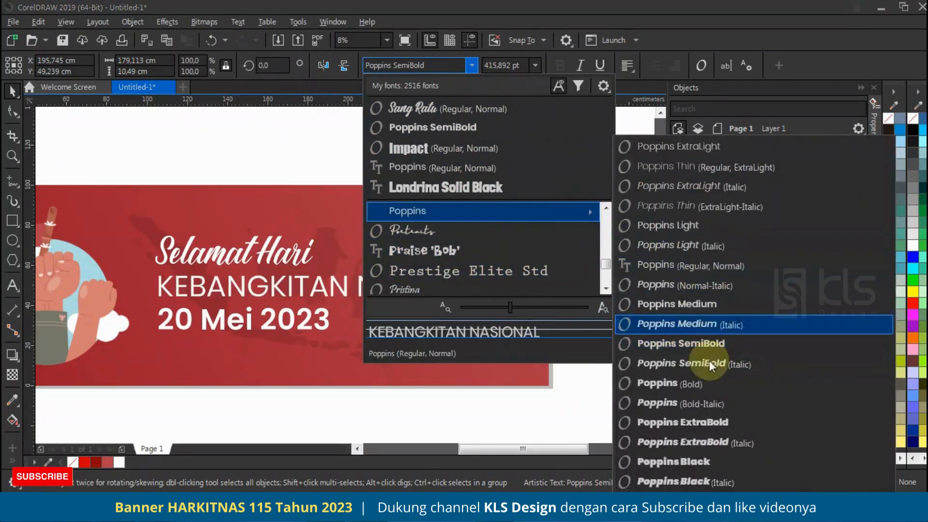
left_click(697, 462)
left_click_drag(314, 280, 314, 275)
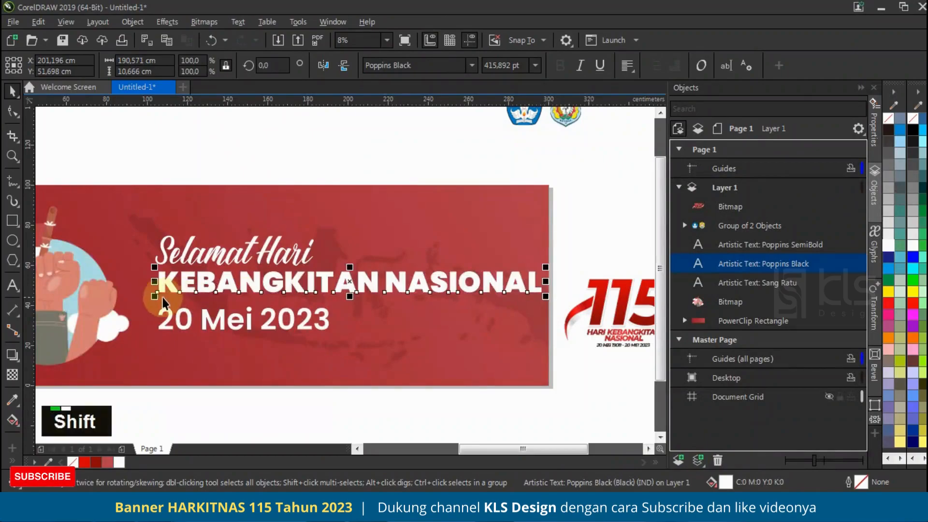
Step: Enlarge "KEBANGKITAN NASIONAL" to about 441 pt and left-align "Selamat Hari" with it
left_click_drag(155, 302, 136, 305)
left_click_drag(207, 252, 184, 260)
left_click(212, 285, "shift")
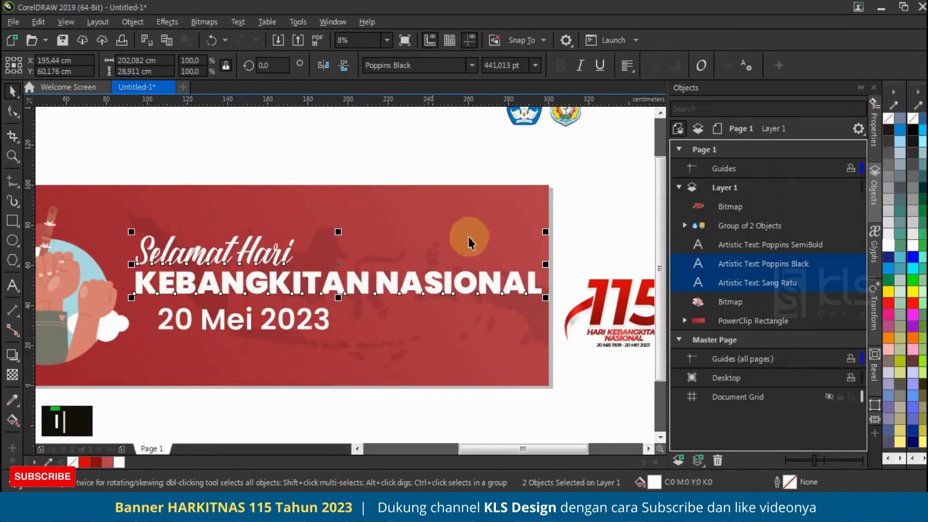
left_click(276, 258)
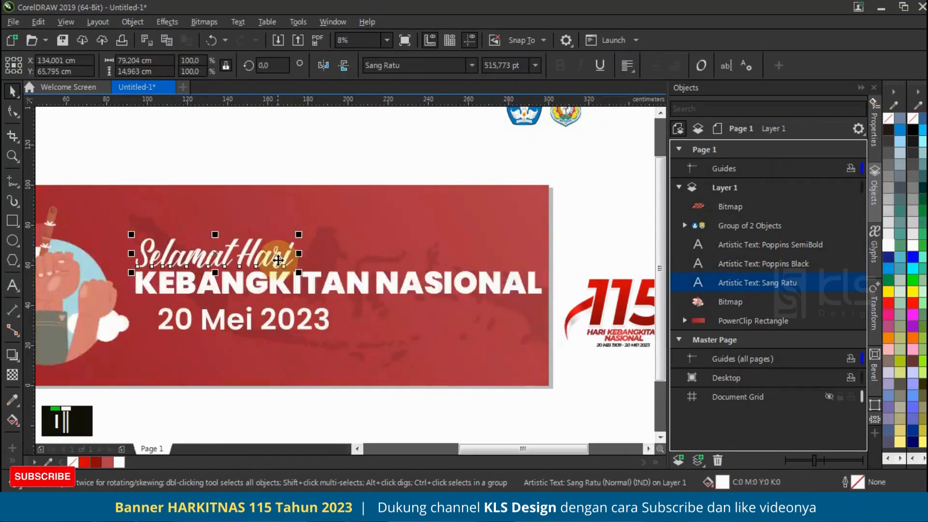
Step: Move the "20 Mei 2023" line down to free space below the title
scroll(363, 273, "down", 2)
left_click(379, 183)
scroll(312, 272, "up", 2)
left_click_drag(372, 322, 377, 361)
Step: Split the title before "NASIONAL" into two separate text lines and place "NASIONAL" directly beneath "KEBANGKITAN"
double_click(425, 284)
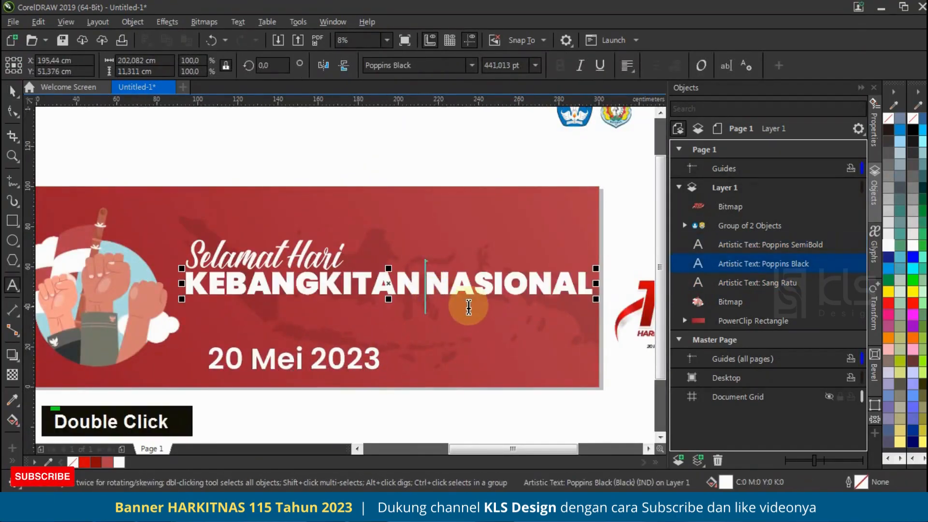
key("Return")
key("BackSpace")
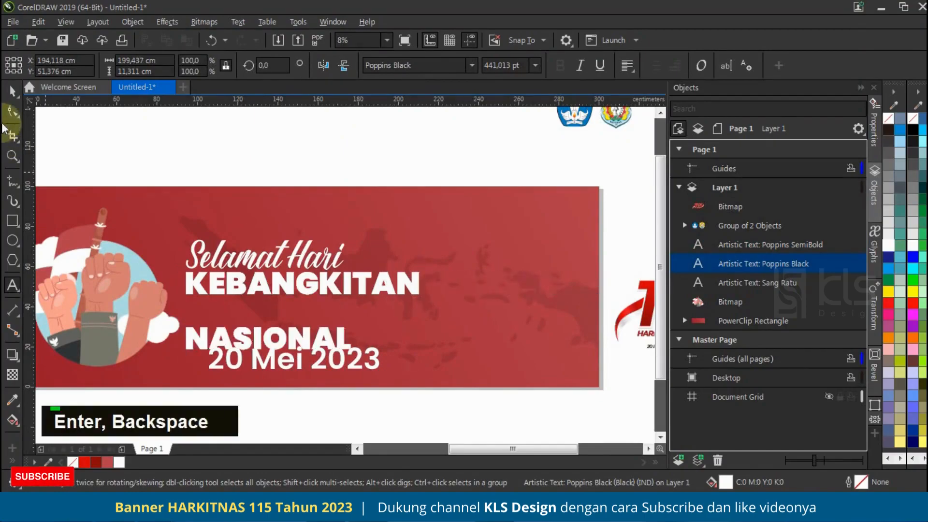
left_click(12, 91)
key("ctrl+k")
left_click_drag(304, 345, 306, 312)
Step: Move the greeting and both title lines together about 13 cm to the right
key("shift")
key("shift")
left_click_drag(156, 163, 472, 334)
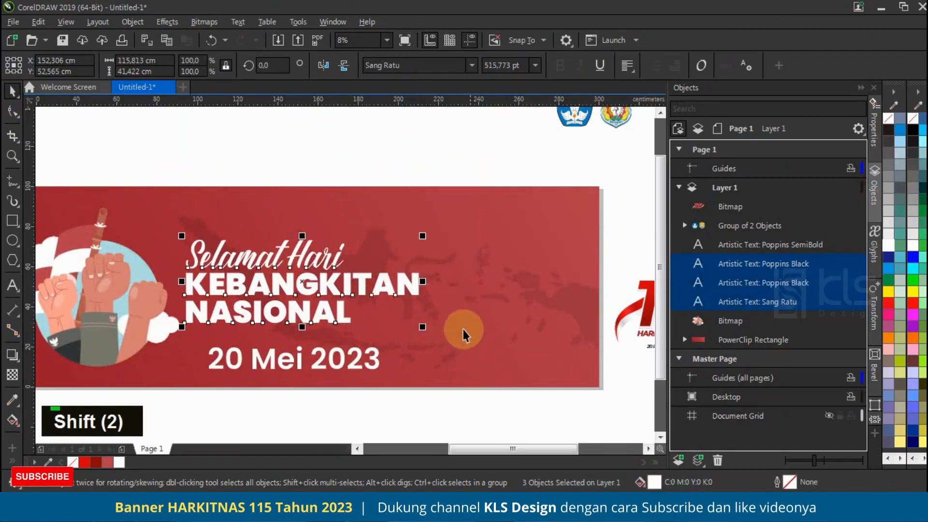
left_click_drag(345, 284, 371, 280)
left_click(366, 140)
Step: Enlarge "KEBANGKITAN" and "NASIONAL" together to about 525 pt
left_click(433, 290)
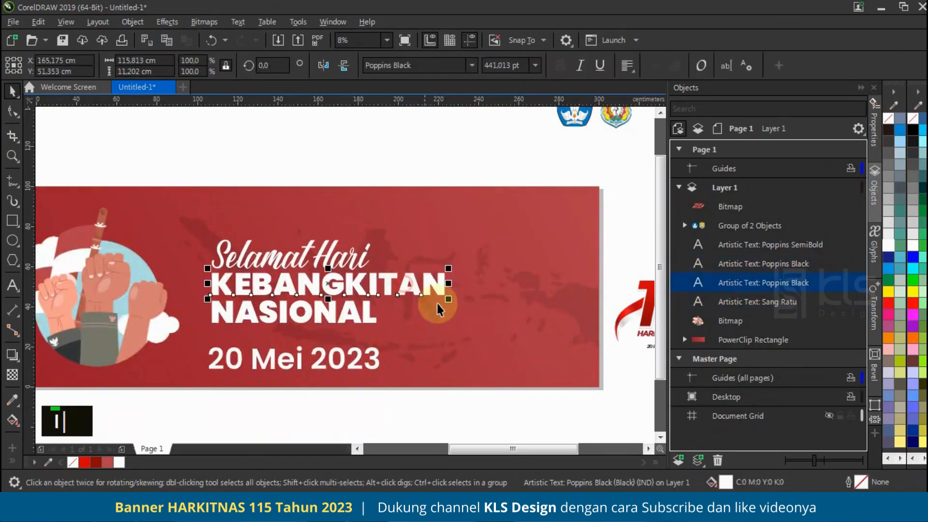
left_click(368, 314, "shift")
left_click_drag(449, 328, 496, 353)
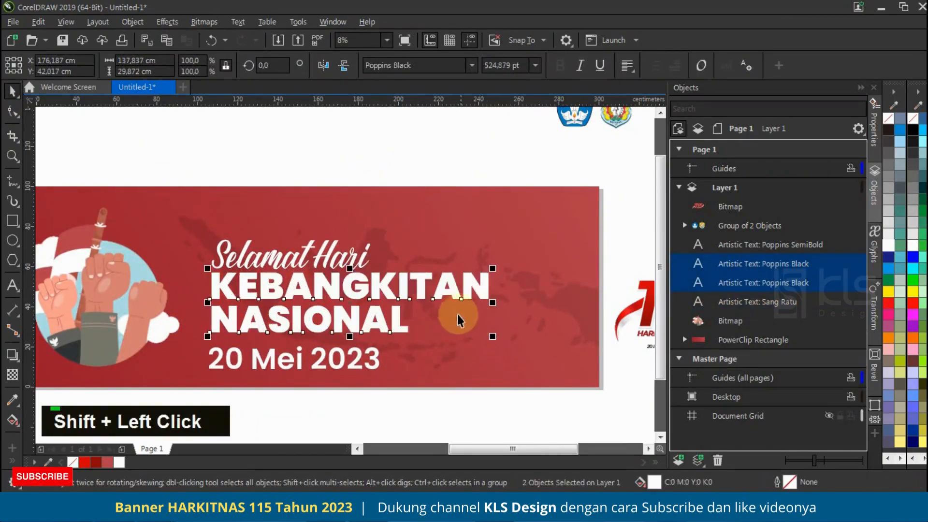
Step: Shift the greeting and title lines slightly up and move the date down to the banner's lower edge
left_click(351, 257, "shift")
left_click_drag(353, 257, 355, 250)
left_click(353, 153)
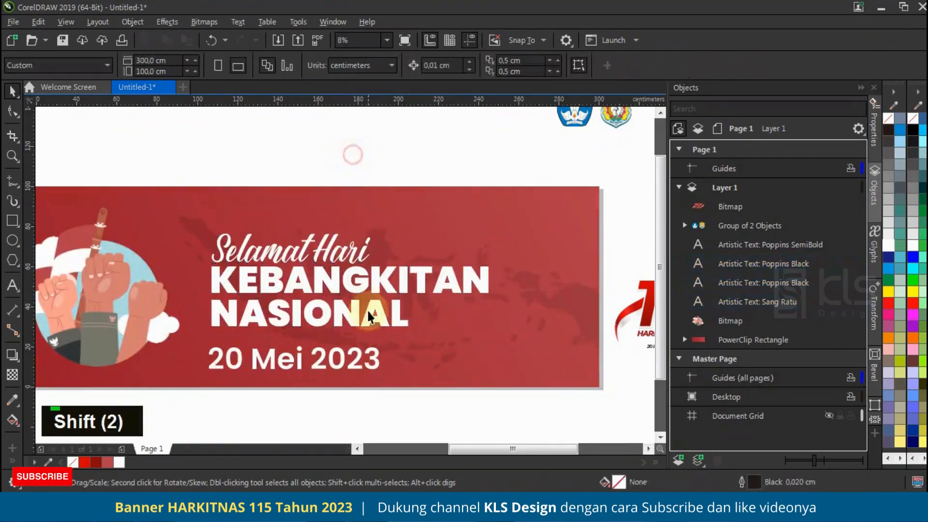
left_click_drag(323, 355, 323, 375)
Step: Draw a rectangle about 83 by 10 cm beneath "NASIONAL", convert it to curves and slant its right end
left_click(12, 221)
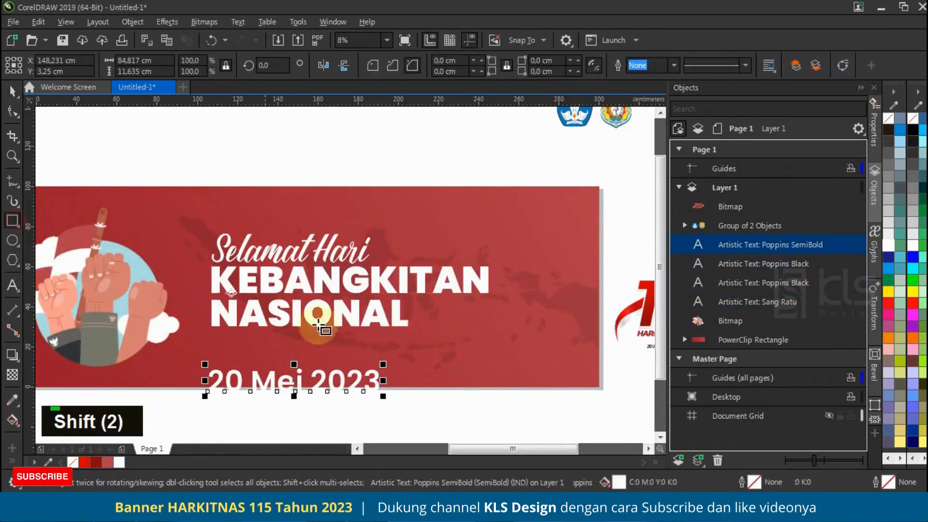
scroll(212, 329, "up", 2)
left_click_drag(210, 321, 529, 361)
key("F10")
key("ctrl+q")
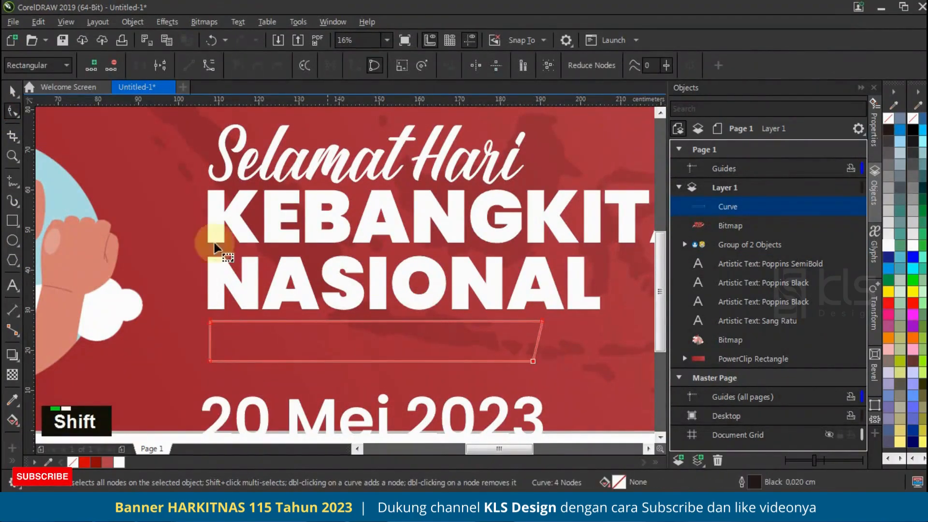
Step: Fill the slanted shape with white, remove its outline and left-align it with the title
left_click(12, 91)
left_click(119, 463)
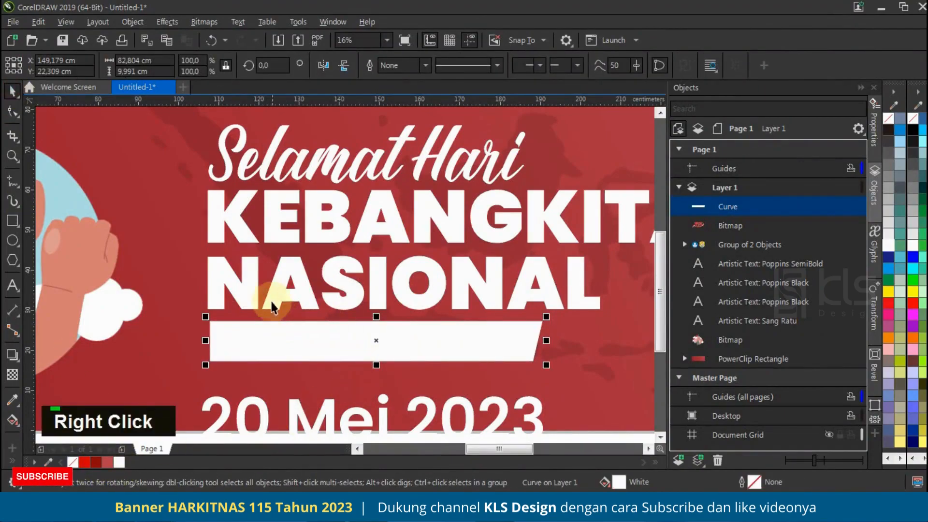
left_click(253, 276, "shift")
Step: Shrink the date to about 162 pt, color it dark red (#8B0909) and place it in front of the white shape
scroll(341, 269, "down", 2)
double_click(442, 362)
left_click_drag(443, 365, 354, 312)
key("ctrl+Home")
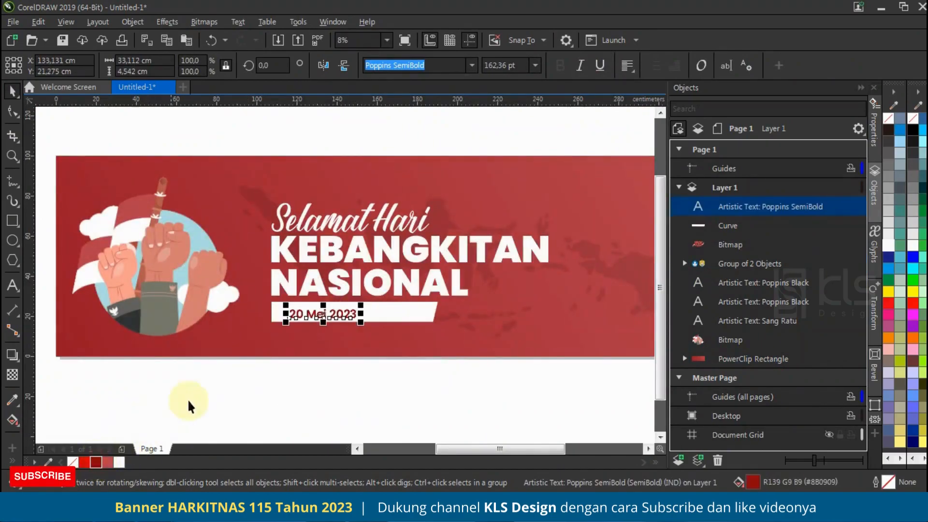
Step: Center the date vertically on the white slanted shape
scroll(358, 304, "up", 3)
left_click(361, 317, "shift")
key("shift+e")
scroll(300, 396, "down", 5)
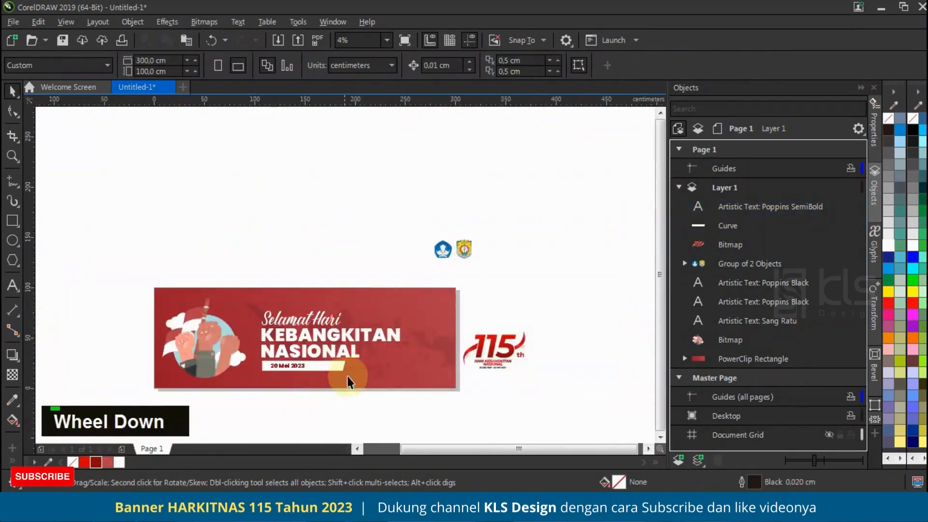
Step: Move the date closer to the white shape's left end and narrow the shape to about 45 cm
scroll(288, 372, "up", 2)
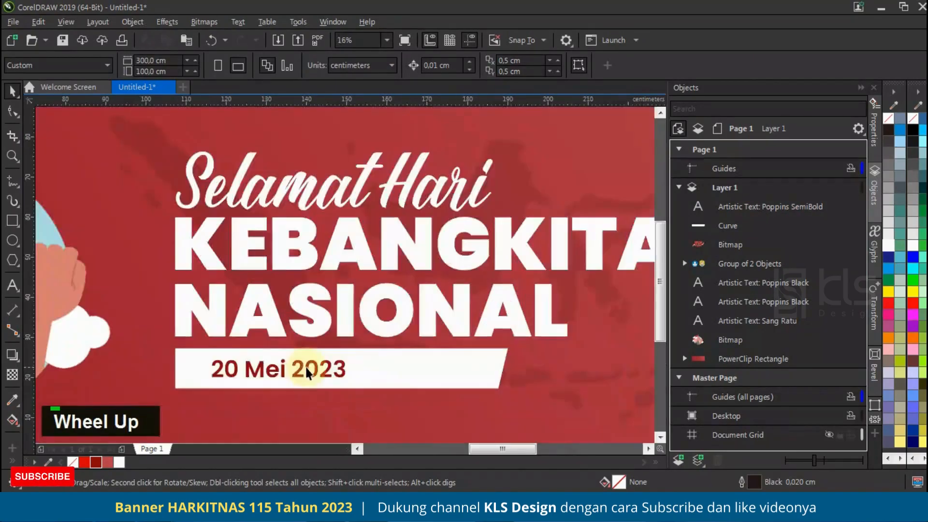
left_click(294, 369)
left_click(479, 381, "shift")
left_click_drag(511, 368, 386, 366)
key("ctrl+z")
scroll(522, 376, "down", 2)
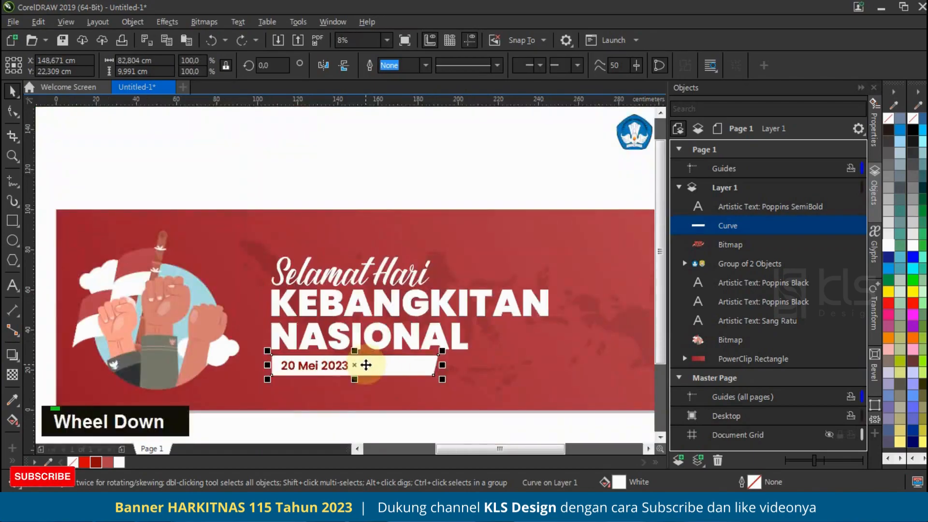
scroll(438, 369, "up", 2)
left_click_drag(442, 362, 291, 363)
scroll(289, 363, "down", 2)
scroll(478, 328, "up", 3)
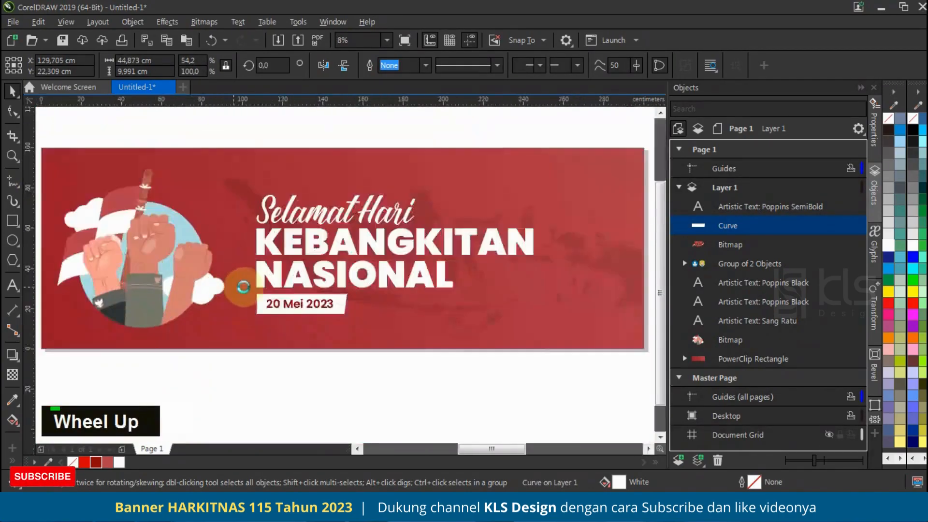
Step: Increase the slant of the white shape's right end by moving its lower-right node further left
scroll(477, 328, "up", 3)
left_click(12, 113)
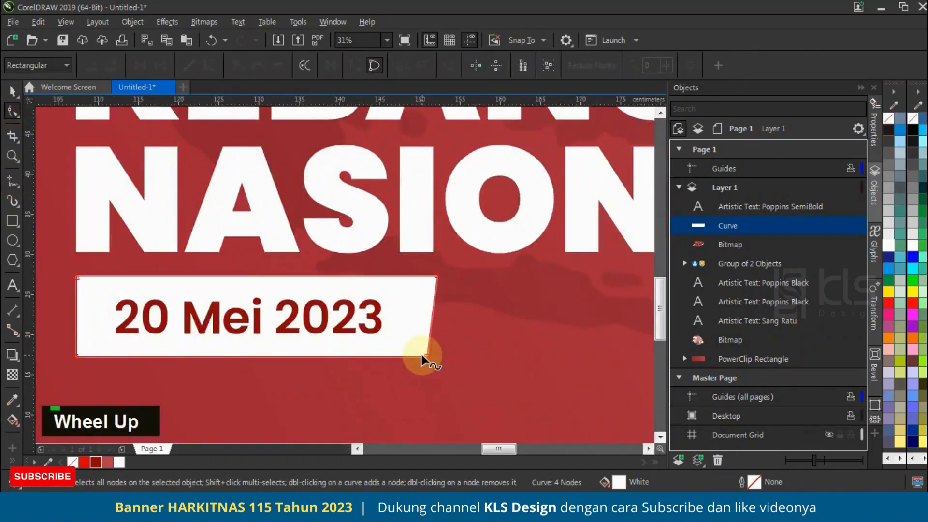
left_click_drag(426, 356, 410, 357)
left_click(13, 90)
Step: Duplicate the white shape about 2 cm to the right, send the copy behind it and fill it with light red (#B5424E)
mouse_move(341, 289)
left_mouse_down()
mouse_move(356, 286)
mouse_move(341, 289)
left_mouse_up()
right_click(341, 289, "shift")
key("ctrl+Page_Down")
key("ctrl+Page_Down")
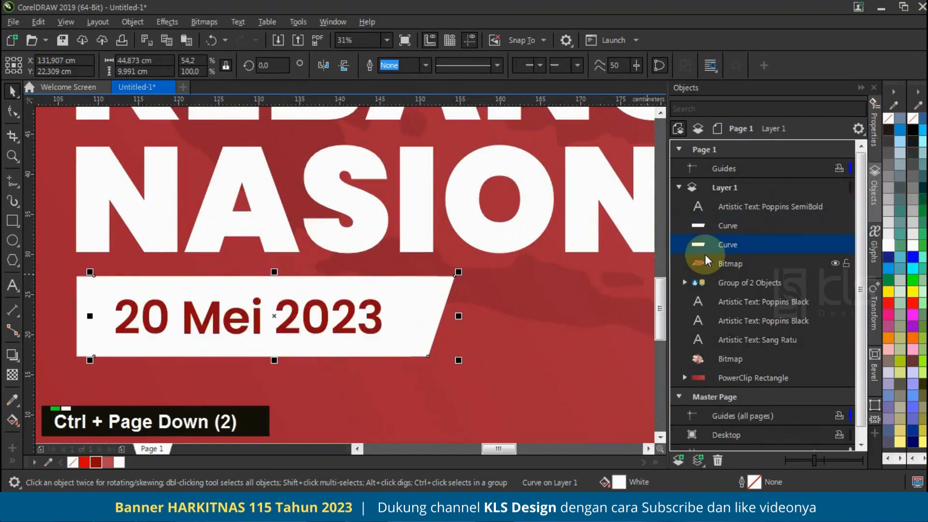
left_click(107, 462)
scroll(307, 341, "down", 3)
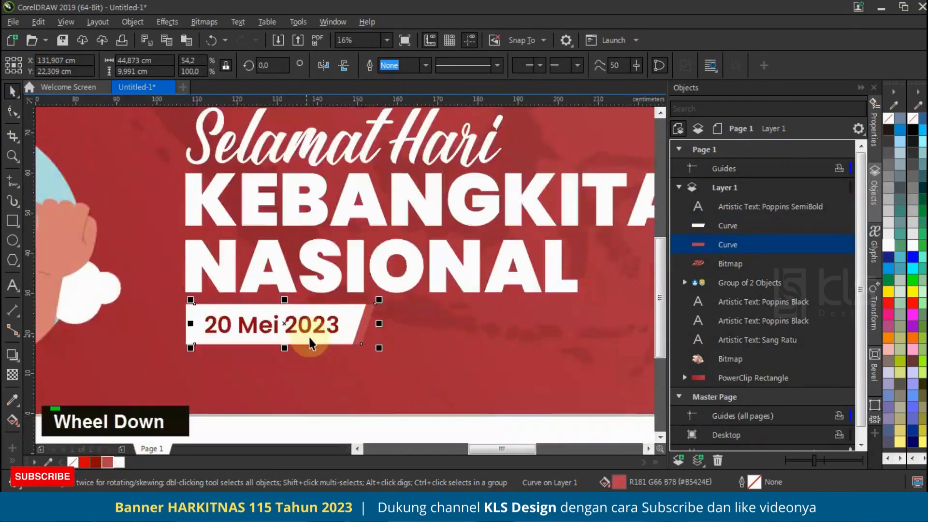
scroll(352, 335, "up", 1)
scroll(344, 326, "down", 2)
left_click(383, 393)
left_click(319, 331)
left_click(375, 404)
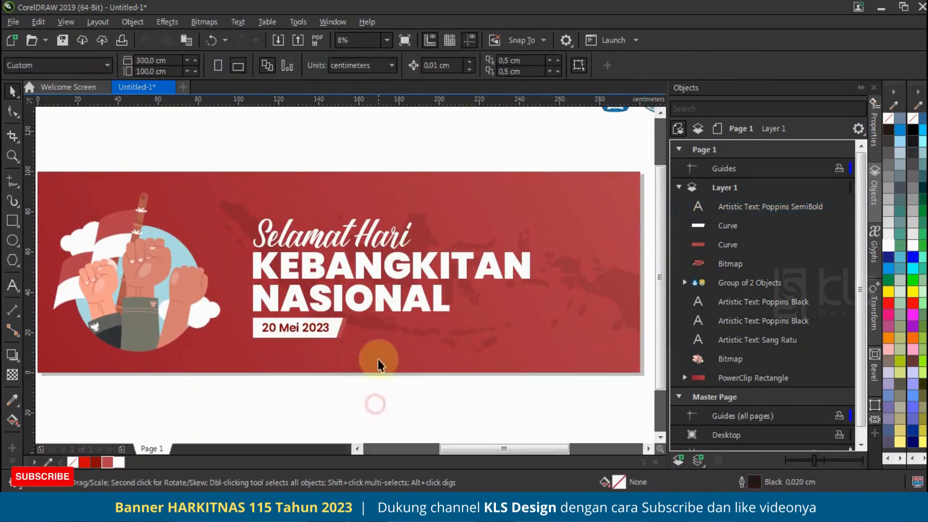
scroll(376, 313, "down", 1)
scroll(357, 262, "up", 1)
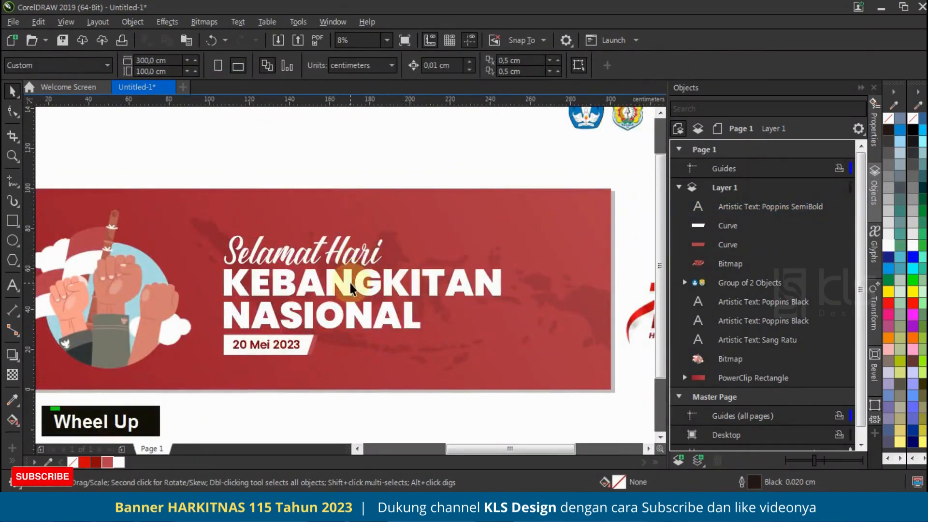
scroll(411, 212, "down", 1)
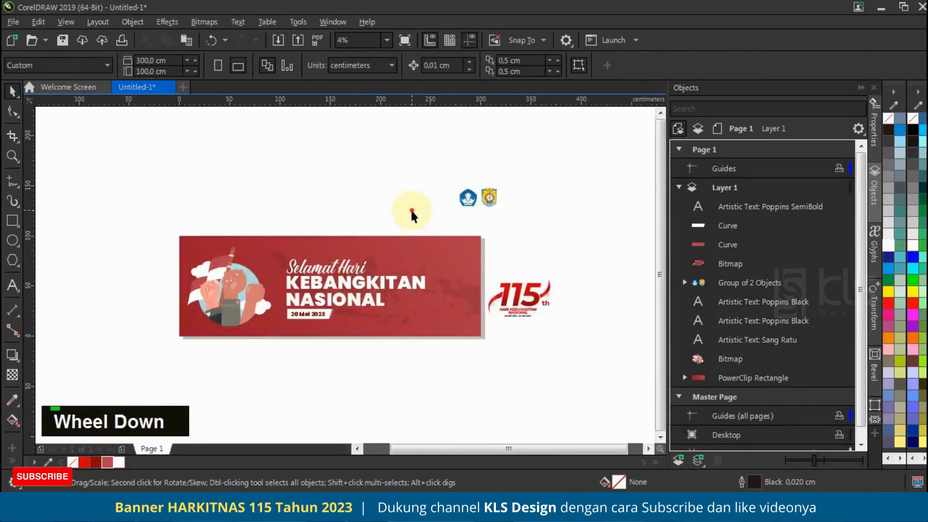
left_click(365, 277)
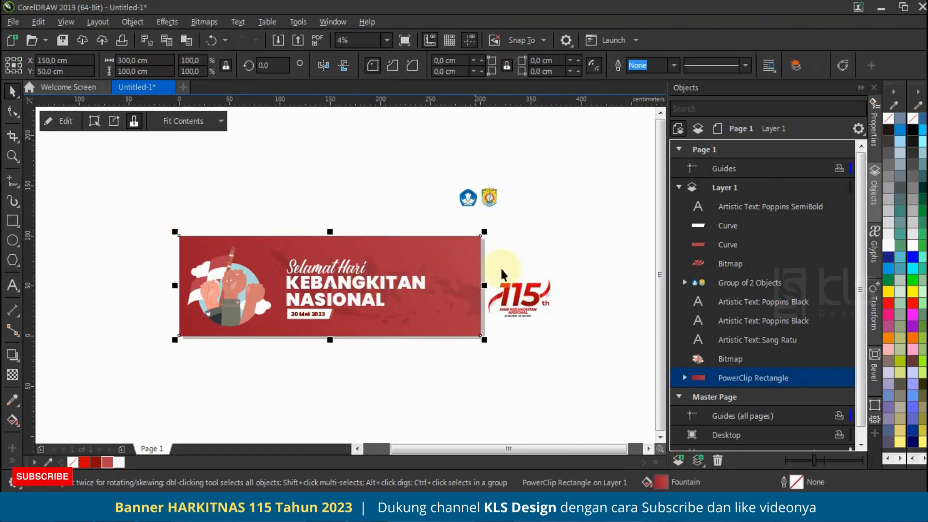
Step: Place the 115th anniversary logo in the banner's upper-right corner and scale it down to about 49 cm
scroll(527, 289, "up", 1)
left_click_drag(526, 289, 385, 200)
left_click_drag(465, 156, 422, 198)
left_click_drag(370, 251, 379, 221)
left_click_drag(432, 168, 426, 170)
scroll(485, 307, "down", 1)
scroll(450, 262, "up", 1)
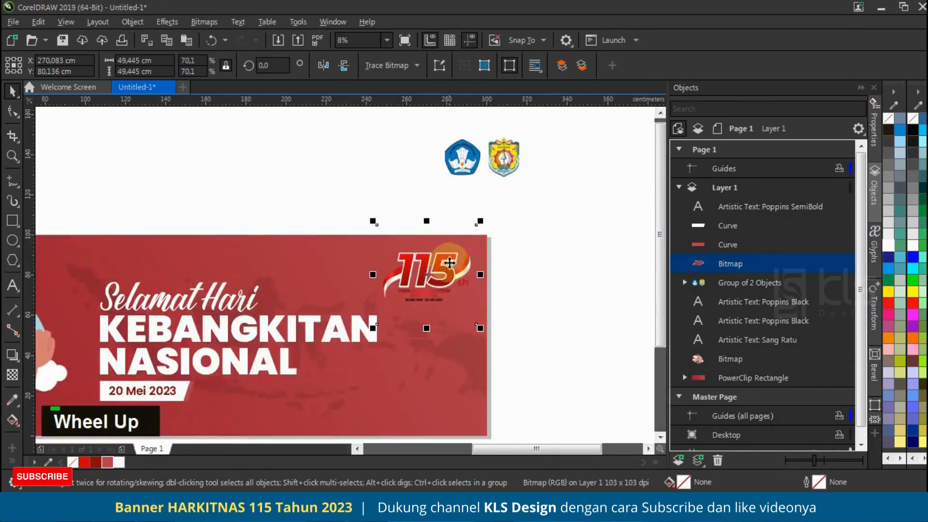
Step: Nudge the 115 logo slightly further toward the banner's upper-right corner
scroll(445, 271, "up", 1)
left_click_drag(451, 254, 456, 252)
scroll(457, 252, "down", 1)
scroll(456, 251, "down", 1)
scroll(424, 270, "up", 1)
scroll(425, 270, "down", 1)
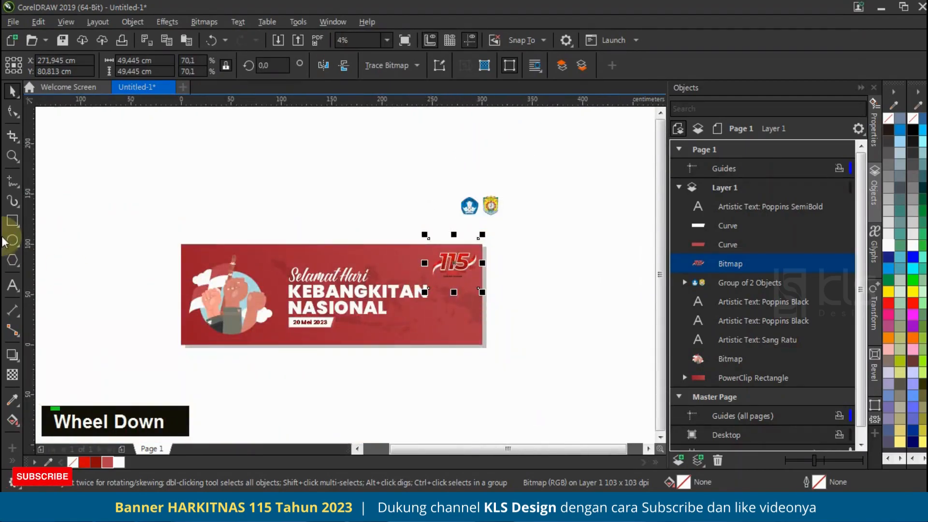
Step: Draw a full-height rectangle about 68 cm wide over the banner's right end and convert it to curves
left_click(12, 221)
left_click_drag(482, 244, 414, 345)
left_click(12, 111)
scroll(438, 281, "up", 1)
key("ctrl+q")
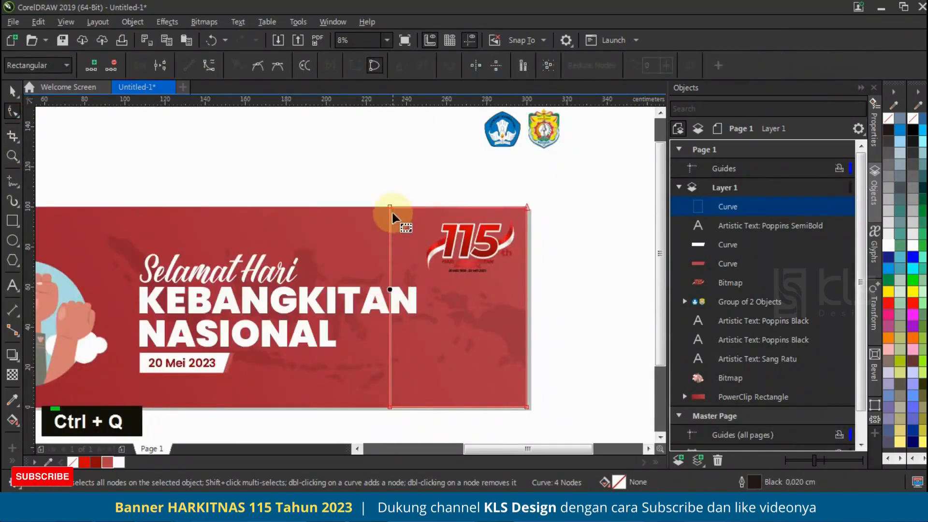
Step: Shift the rectangle's upper-left node right and its lower-left node outward, and bend its left edge into an arc bulging right
left_click_drag(389, 208, 405, 206)
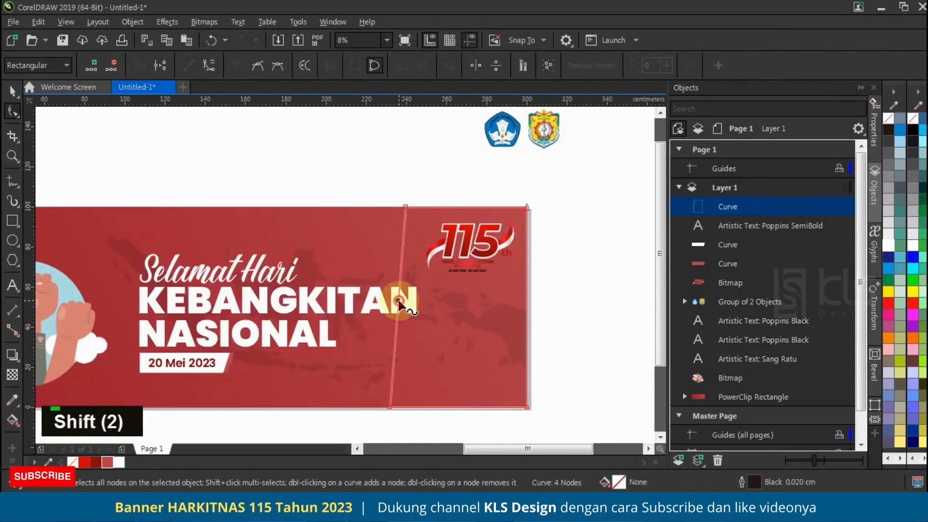
left_click(208, 65)
left_click_drag(402, 306, 422, 313)
left_click_drag(386, 404, 380, 407)
left_click_drag(420, 352, 429, 356)
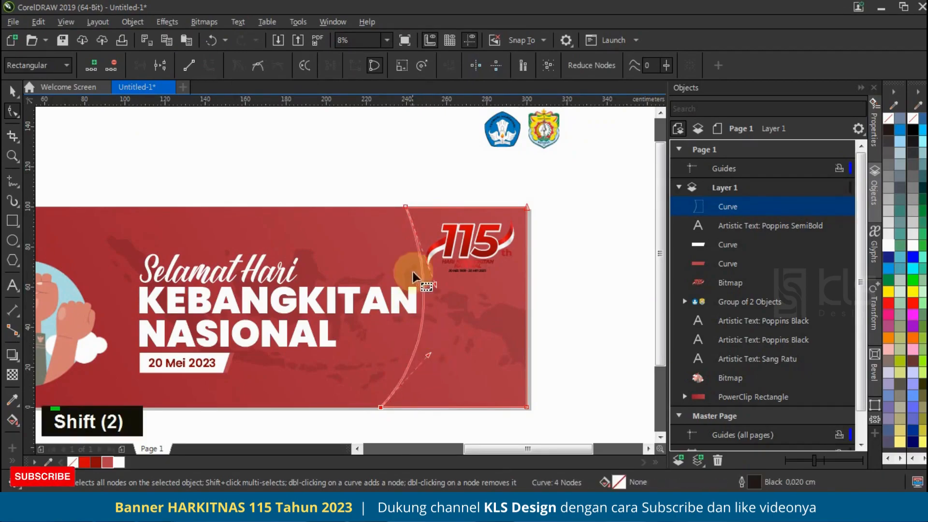
left_click_drag(405, 207, 415, 206)
left_click_drag(443, 285, 440, 286)
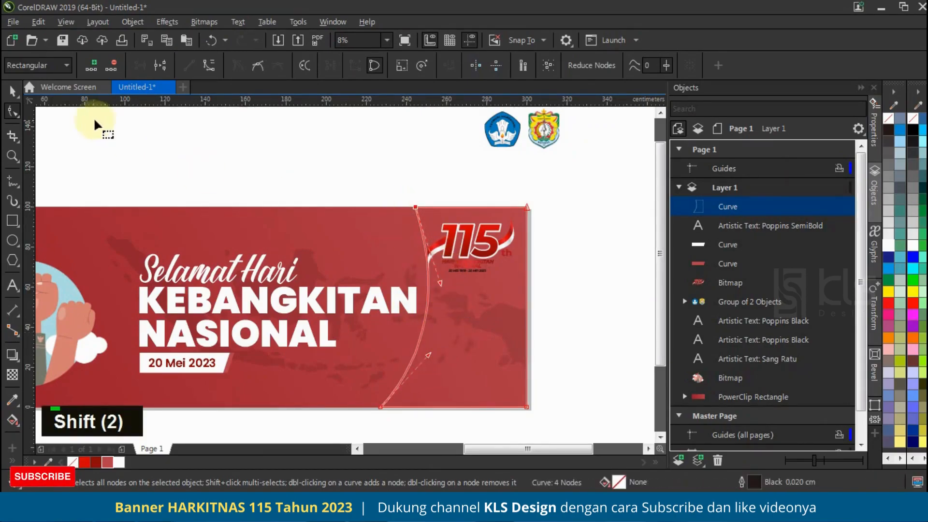
Step: Scale the 115 logo down to about 42 cm and bring it in front of the curved panel
key("space")
left_click_drag(609, 191, 429, 306)
key("ctrl+x")
key("ctrl+v")
scroll(484, 233, "up", 2)
scroll(484, 233, "down", 2)
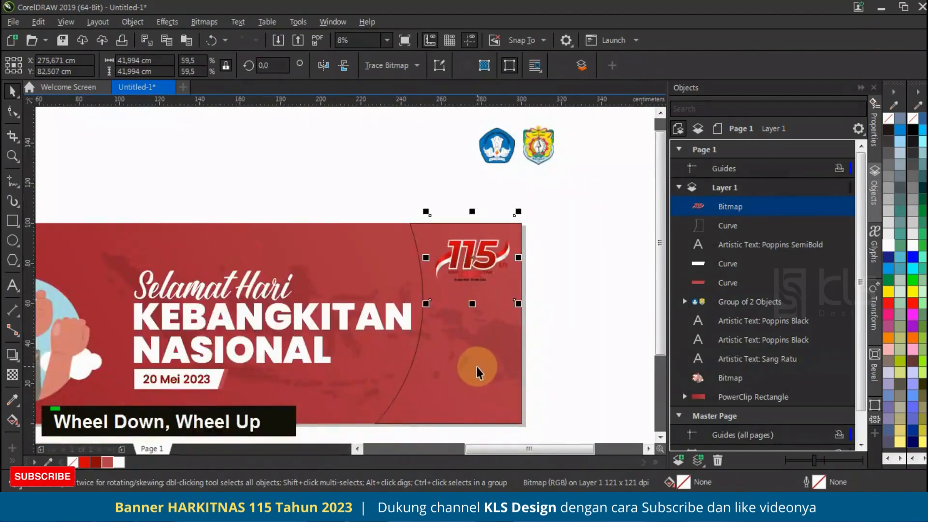
Step: Fill the curved panel white without an outline and duplicate it, narrowing the copy from its left side to about 68 cm
left_click(471, 367)
right_click(73, 462)
left_click_drag(373, 327, 381, 336)
right_click(381, 336)
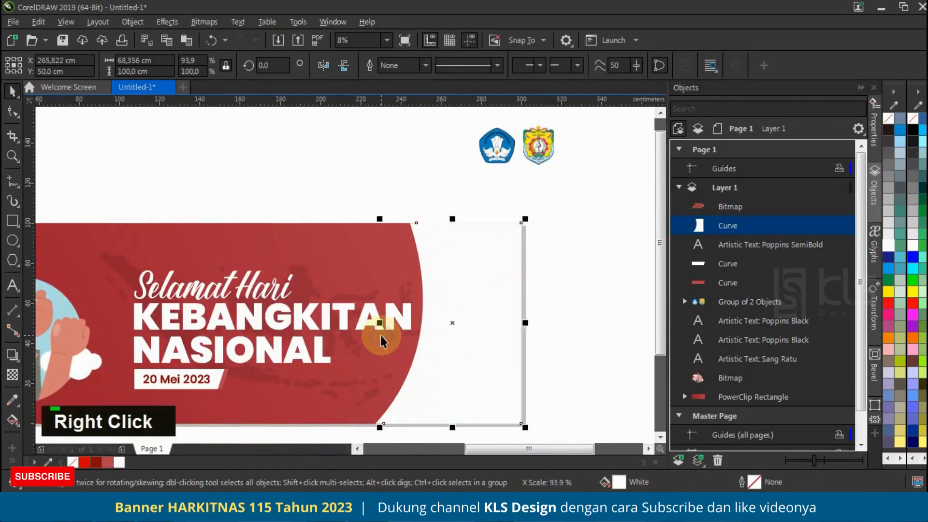
Step: Try a red (#D10204) fill and a yellow (#FFF000) fill on the rear copy of the curved panel
left_click(725, 251)
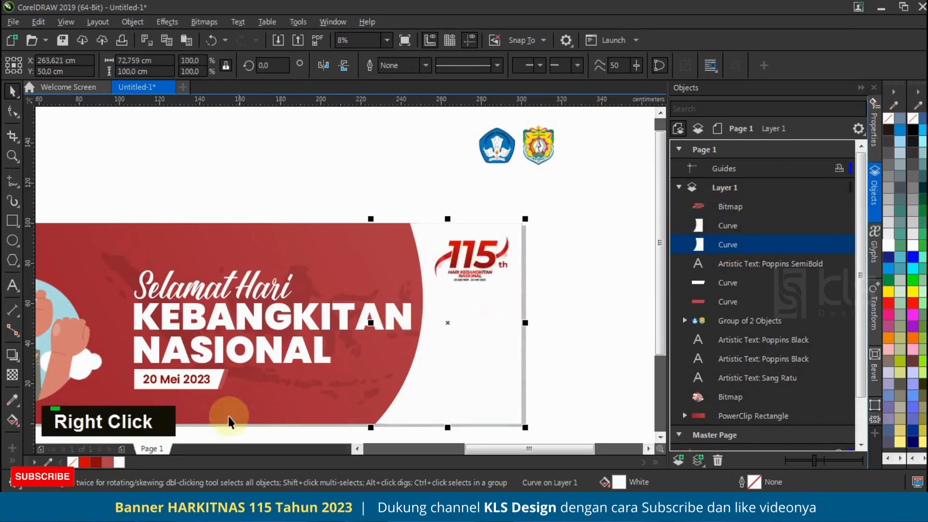
left_click(84, 461)
scroll(483, 251, "down", 1)
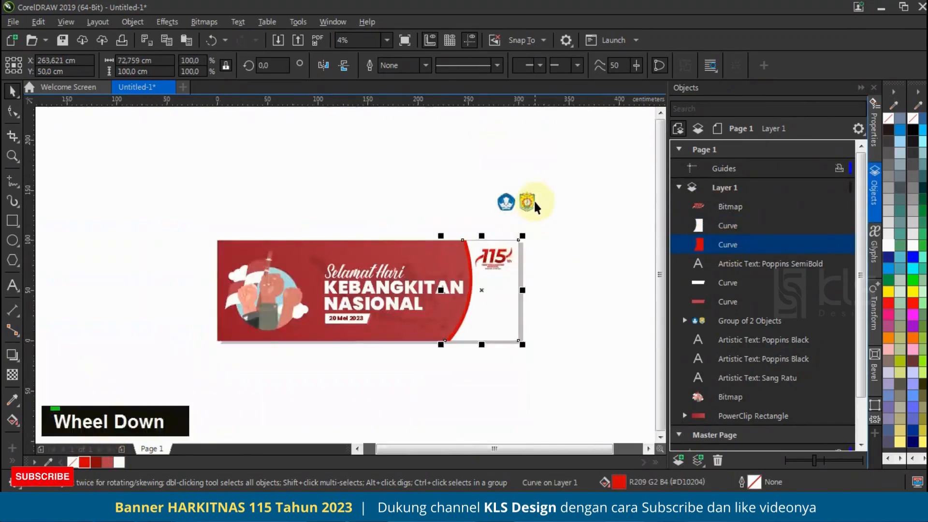
scroll(532, 202, "up", 2)
left_click(48, 461)
left_click(516, 209)
scroll(474, 197, "down", 2)
left_click(130, 462)
scroll(77, 454, "up", 1)
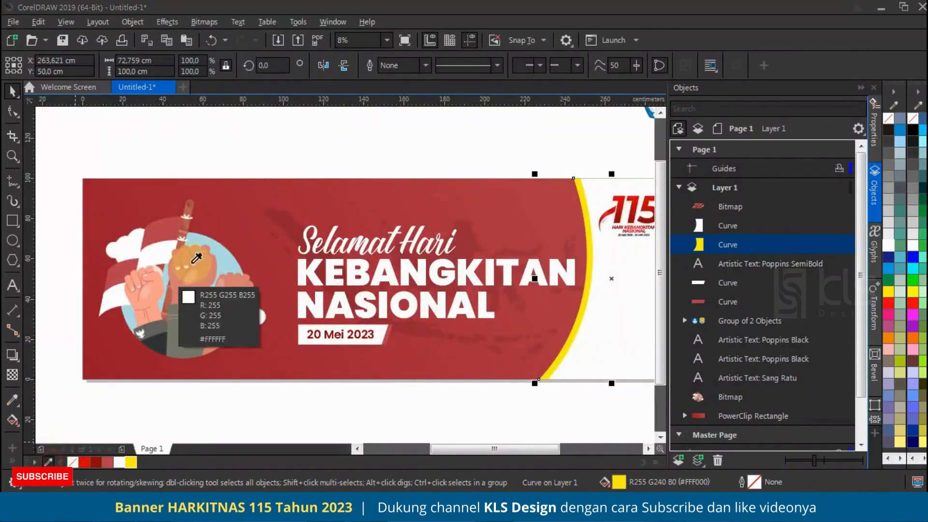
Step: Fill the rear curved panel with the light blue (#ACDDE3) sampled from the illustration's circle
left_click(189, 274)
scroll(189, 275, "down", 1)
scroll(395, 266, "up", 1)
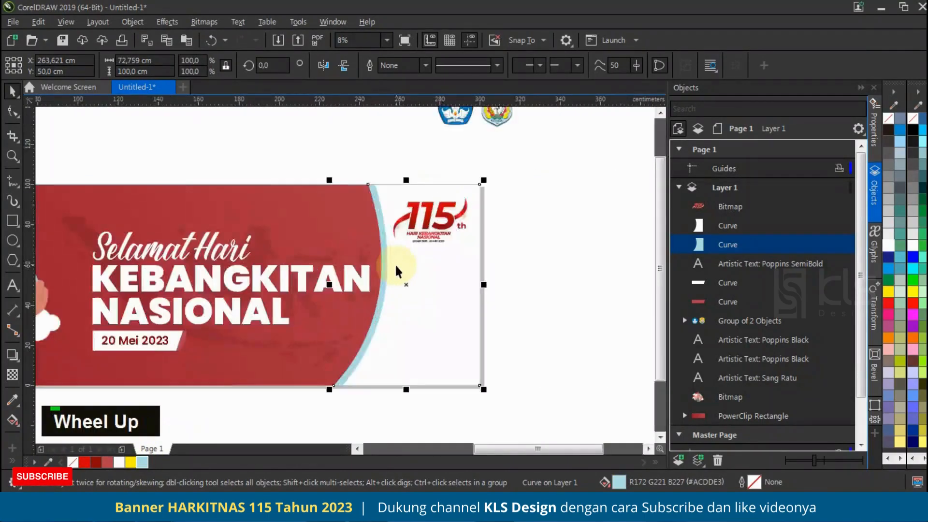
left_click(535, 251)
scroll(432, 255, "down", 1)
Step: Scale the map inside the background PowerClip down to about 194 cm wide and shift it left behind the title
left_click(379, 240)
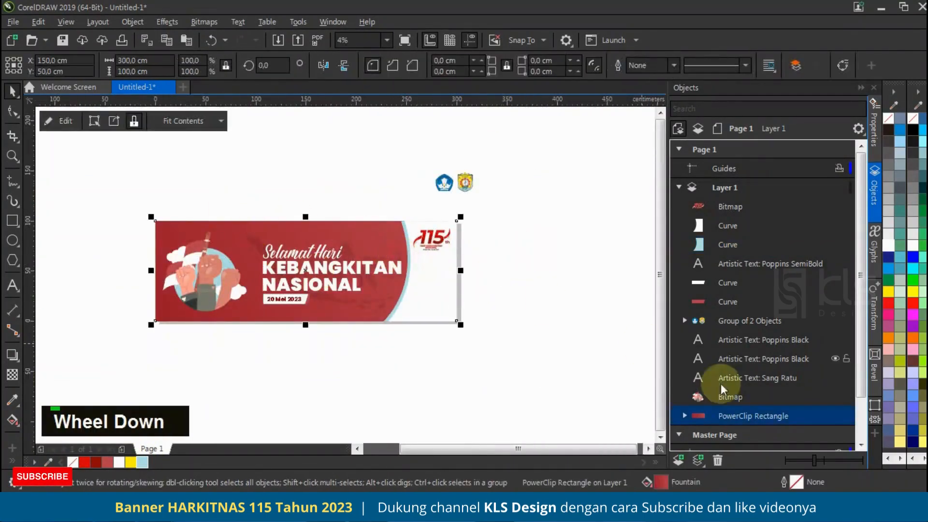
left_click(684, 415)
left_click(735, 358)
left_click_drag(352, 270, 325, 271)
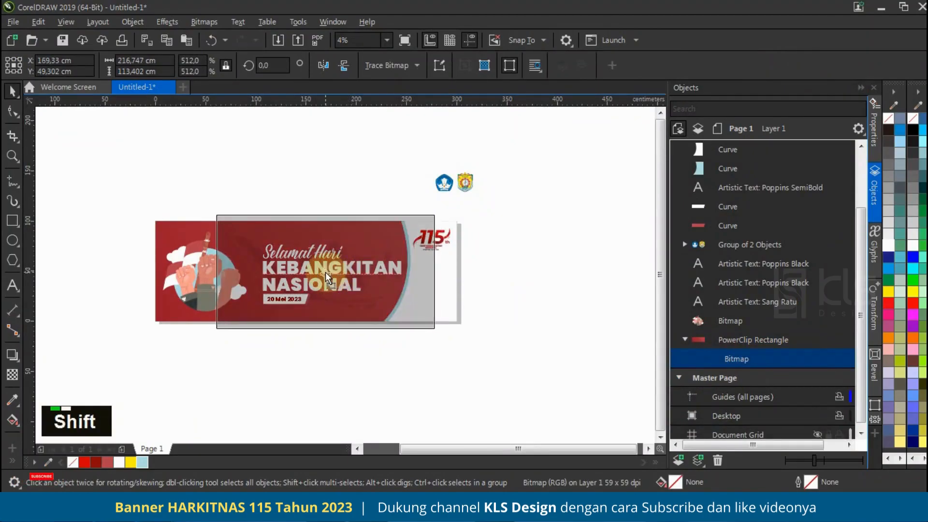
scroll(341, 257, "up", 1)
left_click_drag(531, 170, 499, 169)
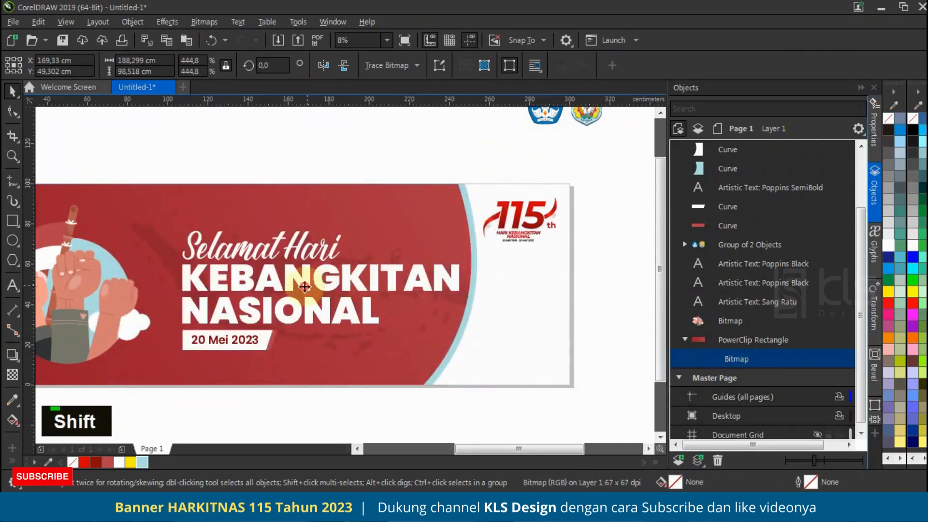
left_click_drag(486, 185, 499, 222)
scroll(357, 286, "up", 1)
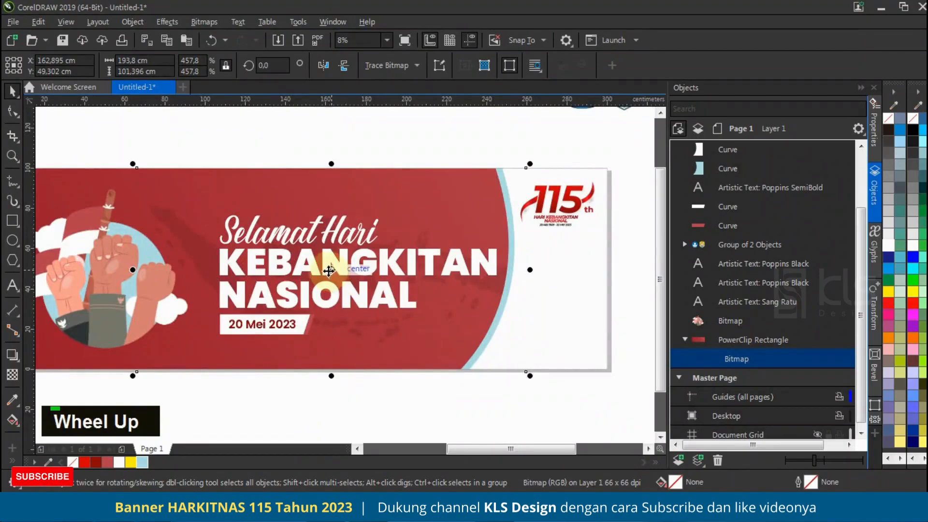
left_click_drag(329, 272, 315, 273)
scroll(326, 251, "down", 1)
scroll(193, 258, "up", 1)
Step: Move the raised-fists illustration slightly left and shift the title text with its date label about 8 cm left
left_click(226, 249)
left_click_drag(244, 239, 240, 237)
scroll(269, 245, "down", 1)
left_click(384, 161)
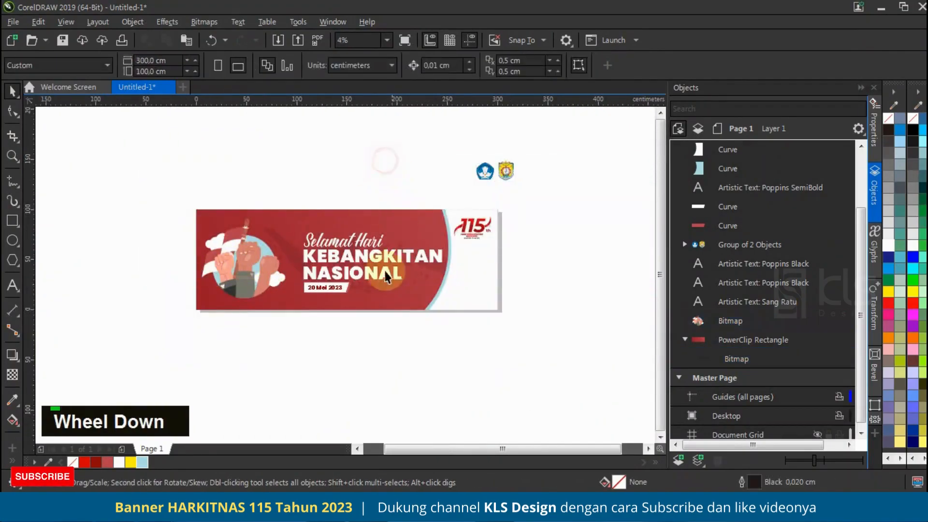
left_click_drag(452, 309, 451, 309)
scroll(358, 259, "up", 1)
left_click_drag(367, 259, 351, 259)
scroll(269, 292, "down", 1)
left_click(373, 179)
Step: Draw a rectangle about 93 × 14 cm in the banner's lower-right corner and round its upper-left corner to about 7.2 cm
scroll(396, 235, "up", 1)
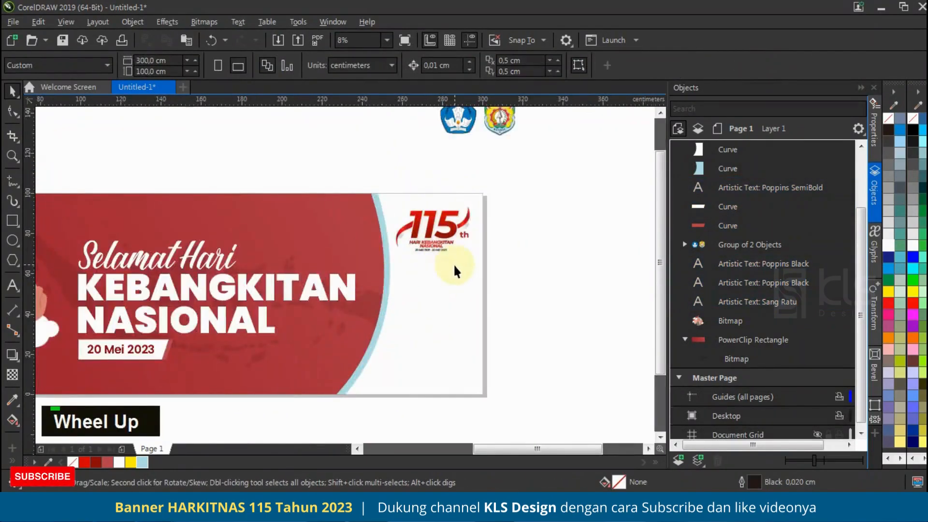
scroll(456, 268, "down", 1)
scroll(467, 275, "up", 1)
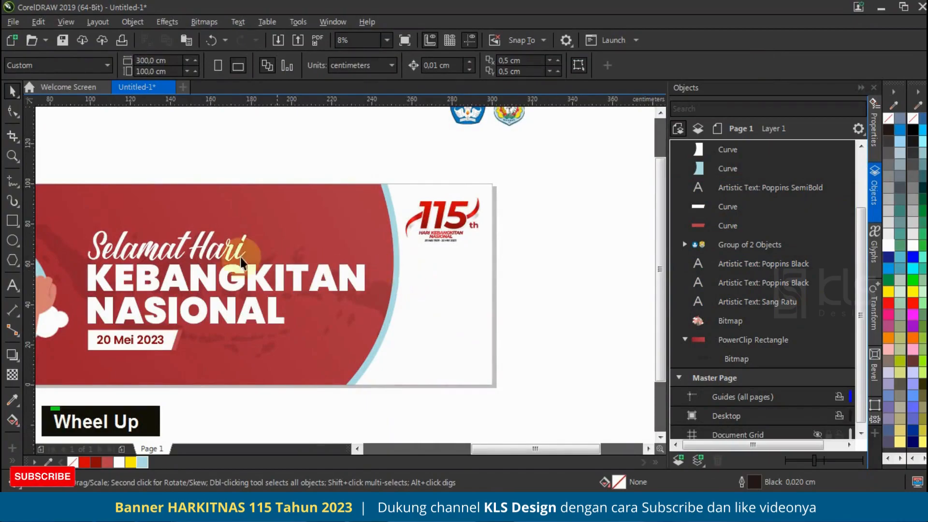
scroll(437, 283, "down", 1)
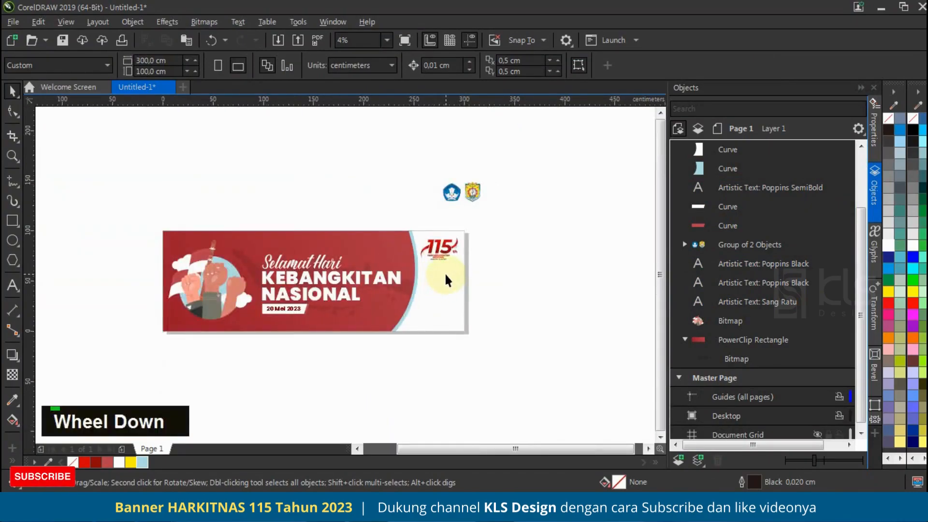
scroll(430, 283, "up", 1)
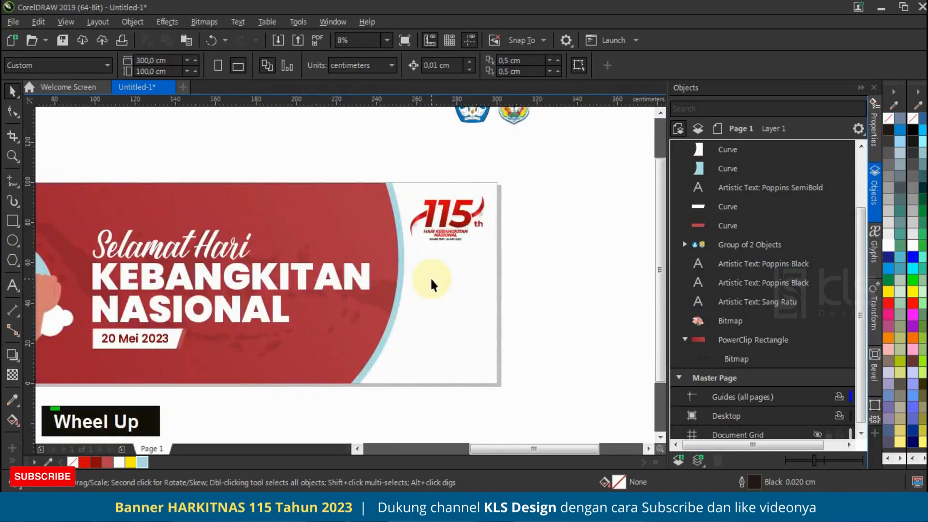
left_click(13, 220)
left_click_drag(497, 384, 338, 360)
key("F10")
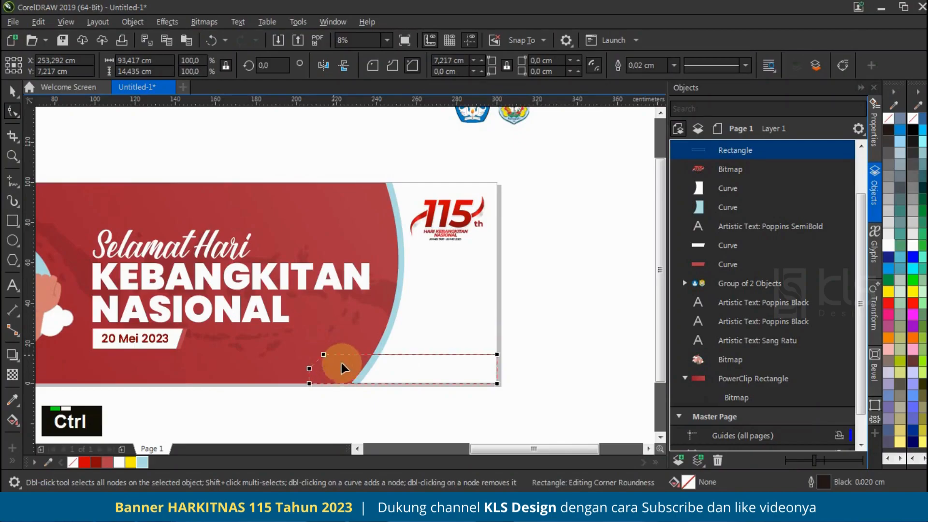
left_click(13, 91)
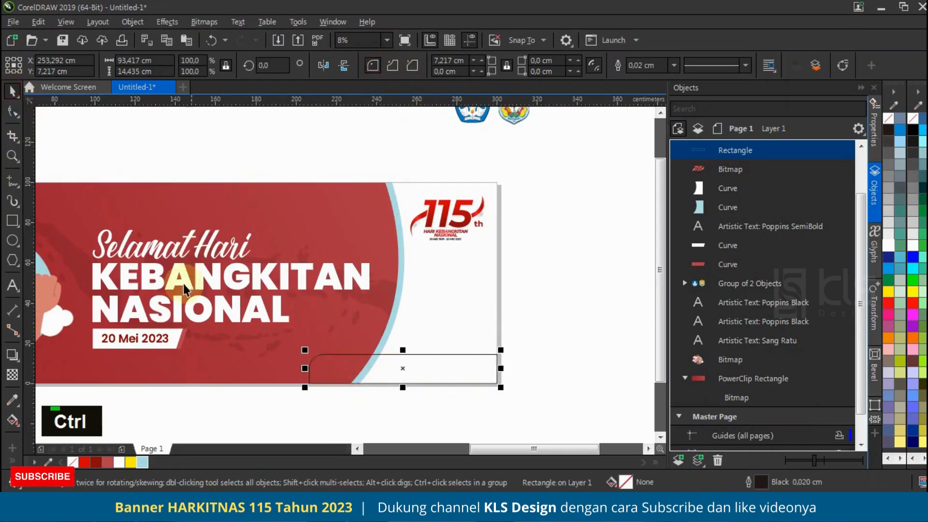
Step: Fill the corner rectangle white without an outline and duplicate it, lowering the copy's top to about 12.4 cm height
left_click(119, 462)
right_click(73, 462)
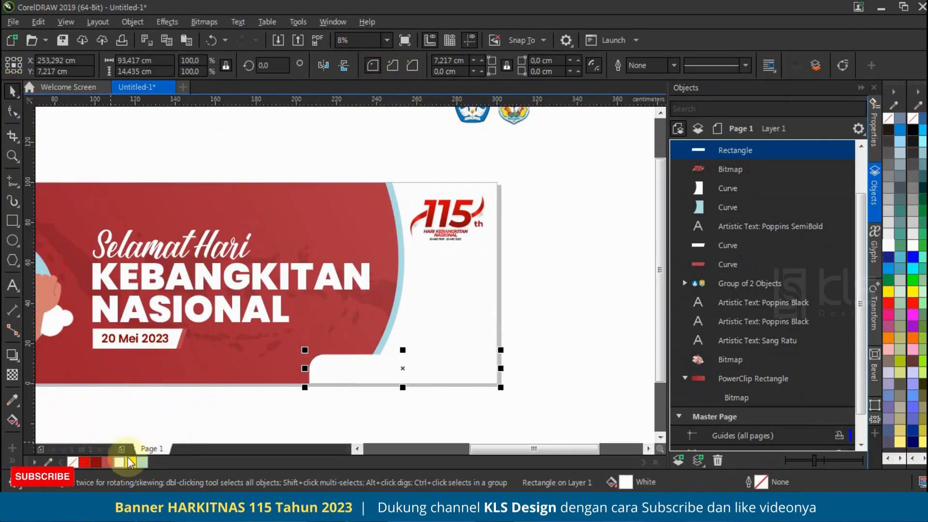
scroll(389, 357, "up", 1)
left_click_drag(407, 351, 419, 357)
right_click(418, 358)
Step: Try a light blue (#ACDDE3) fill on the rear corner rectangle
left_click(721, 172)
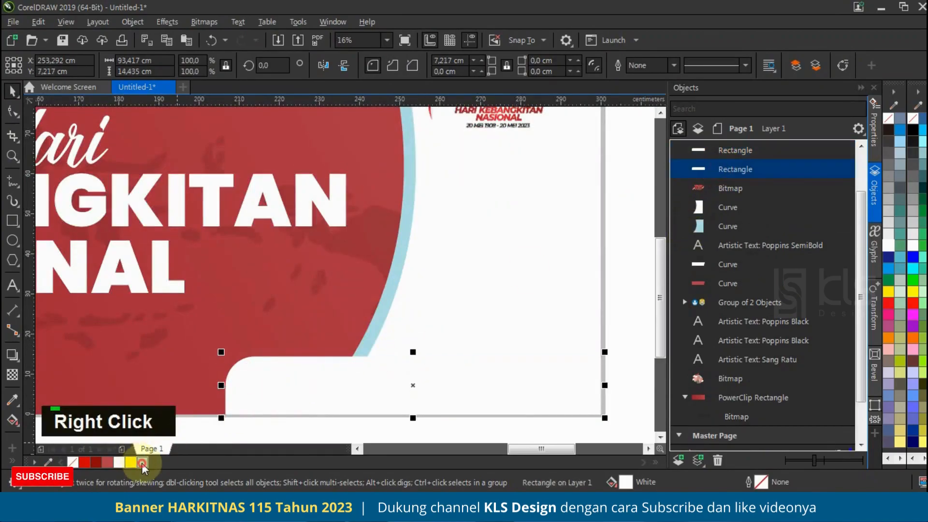
left_click(142, 464)
scroll(450, 352, "down", 1)
left_click(573, 329)
left_click(381, 370)
scroll(340, 376, "up", 1)
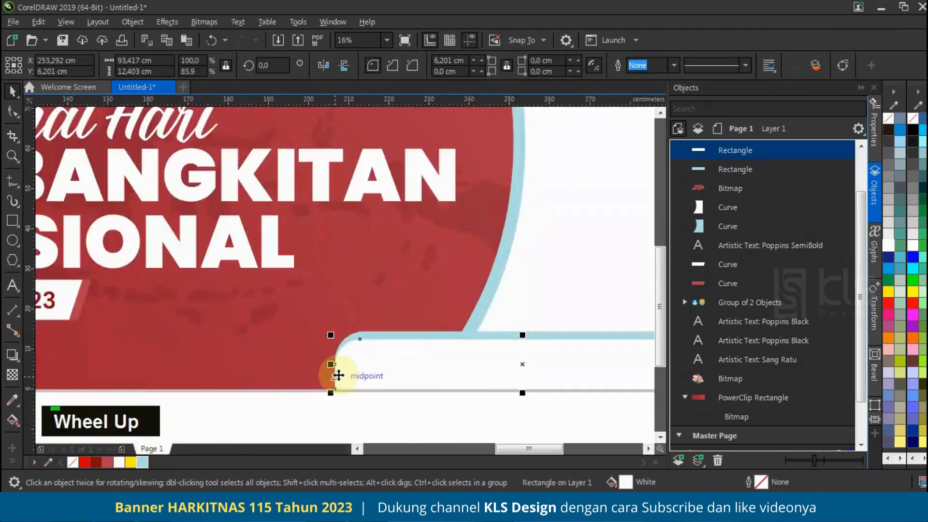
scroll(338, 375, "up", 1)
scroll(293, 361, "down", 2)
left_click(507, 323)
scroll(507, 321, "down", 1)
scroll(471, 336, "up", 1)
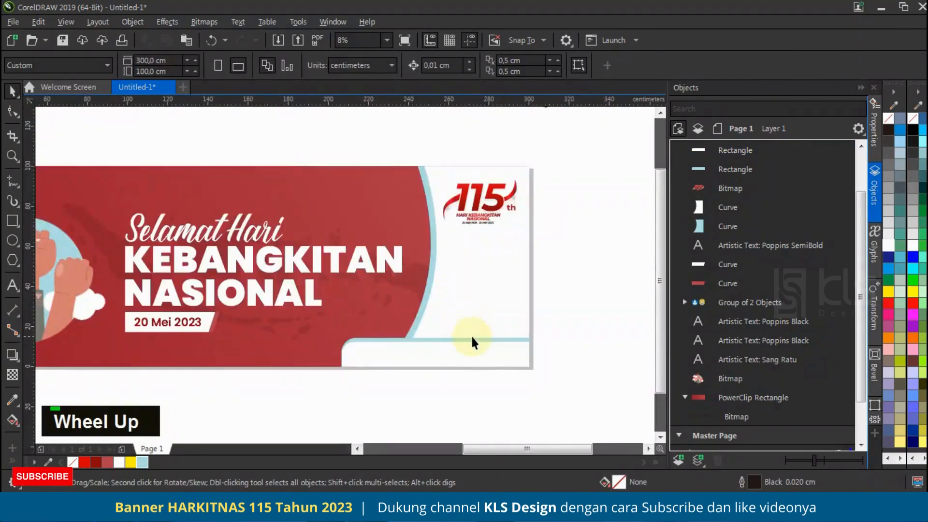
left_click(471, 338)
left_click(579, 281)
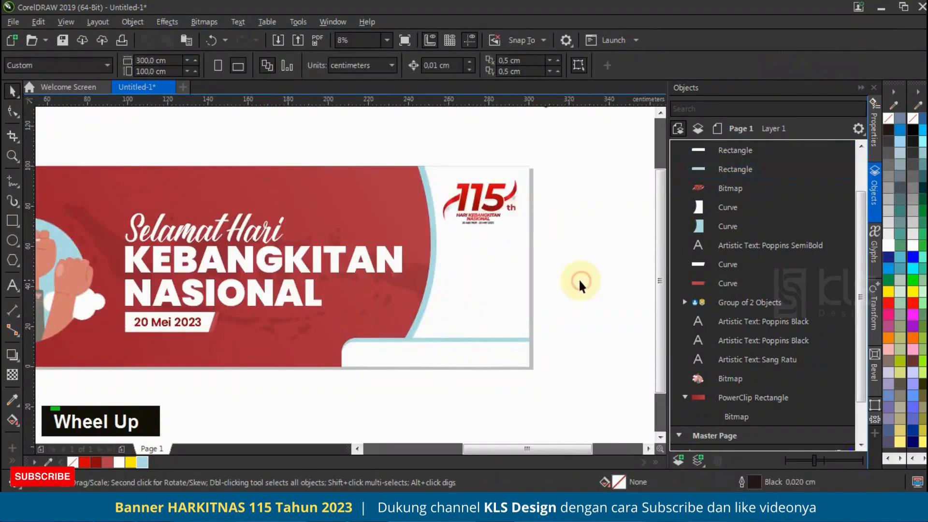
Step: Fill the rear corner rectangle with dark red (#8B0909)
left_click(468, 342)
scroll(410, 337, "up", 1)
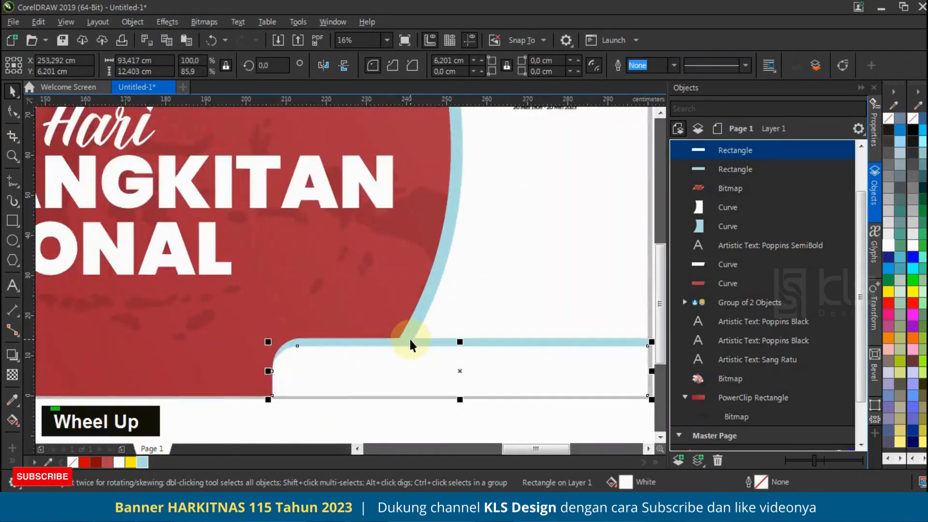
left_click(412, 337)
scroll(395, 325, "down", 1)
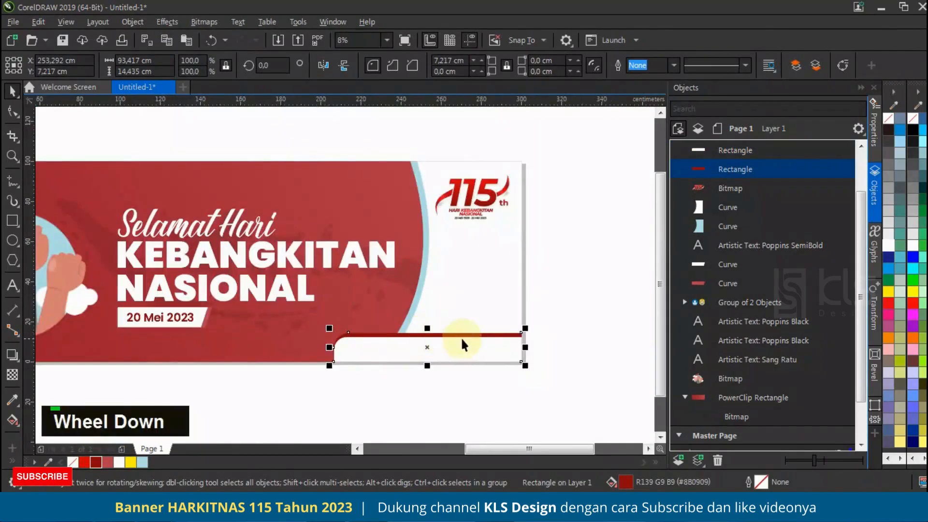
left_click(520, 301)
Step: Copy the KEBANGKITAN title onto the white corner bar, colour it dark red (#8B0909) and scale it down to about 238 pt
scroll(543, 285, "down", 1)
scroll(455, 331, "up", 1)
left_click_drag(238, 250, 451, 343)
right_click(450, 344)
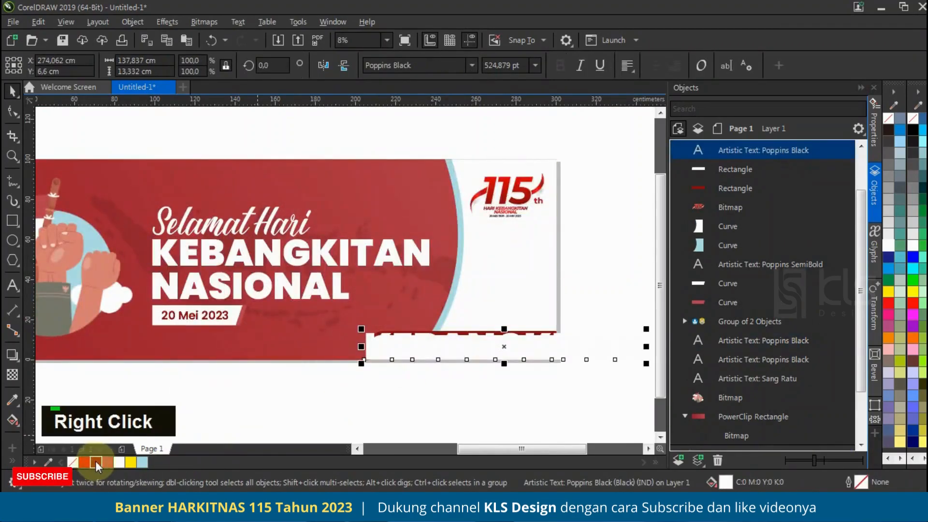
left_click(96, 463)
left_click_drag(646, 328, 496, 349)
Step: Centre-align the copied text and replace its wording with "NAMA SEKOLAH"
double_click(496, 349)
key("ctrl+a")
left_click(627, 64)
left_click(644, 114)
type("nam")
key("Caps_Lock")
key("BackSpace")
key("BackSpace")
key("BackSpace")
type("A")
key("BackSpace")
type("NAMA SEKOLAH")
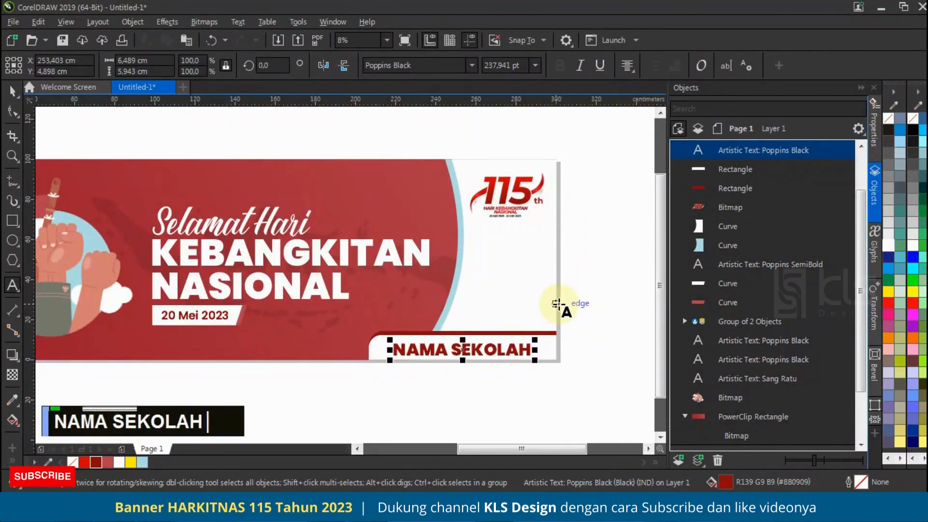
Step: Centre the NAMA SEKOLAH text horizontally and vertically on the white corner bar
left_click(10, 89)
left_click(510, 347)
left_click(548, 341, "shift")
key("c")
key("e")
left_click(573, 324)
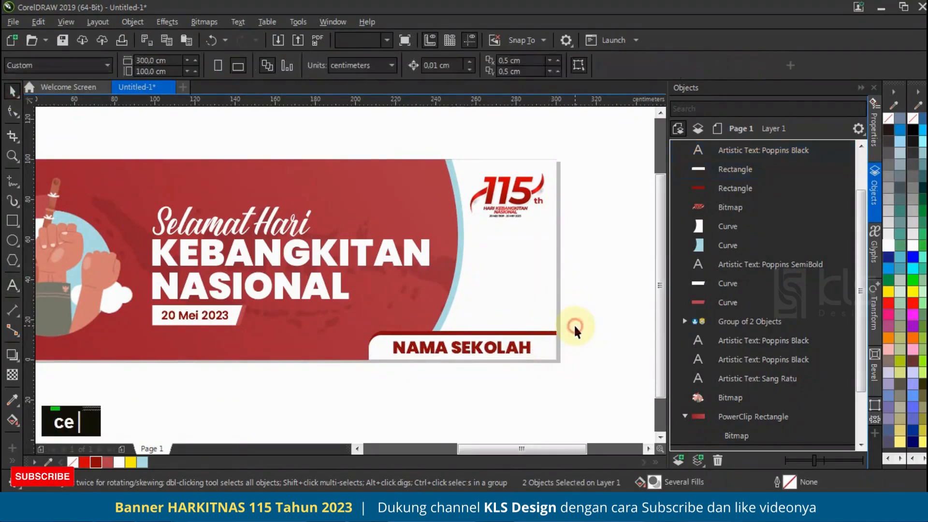
Step: Scale the NAMA SEKOLAH text down slightly about its centre
scroll(525, 332, "up", 2)
scroll(526, 348, "down", 2)
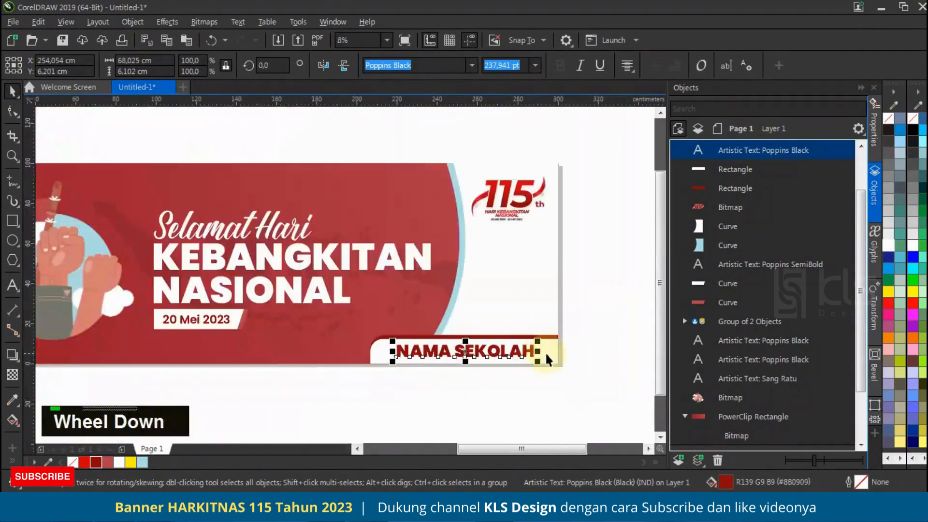
left_click(534, 350)
left_click_drag(537, 338, 528, 324)
left_click(574, 325)
Step: Duplicate the white corner bar narrowed from its left side to about 91 cm and fill the wider bar behind it light blue (#ACDDE3)
left_click(540, 348)
scroll(369, 346, "up", 2)
left_click_drag(368, 346, 391, 347)
right_click(391, 346)
left_click_drag(765, 144, 743, 224)
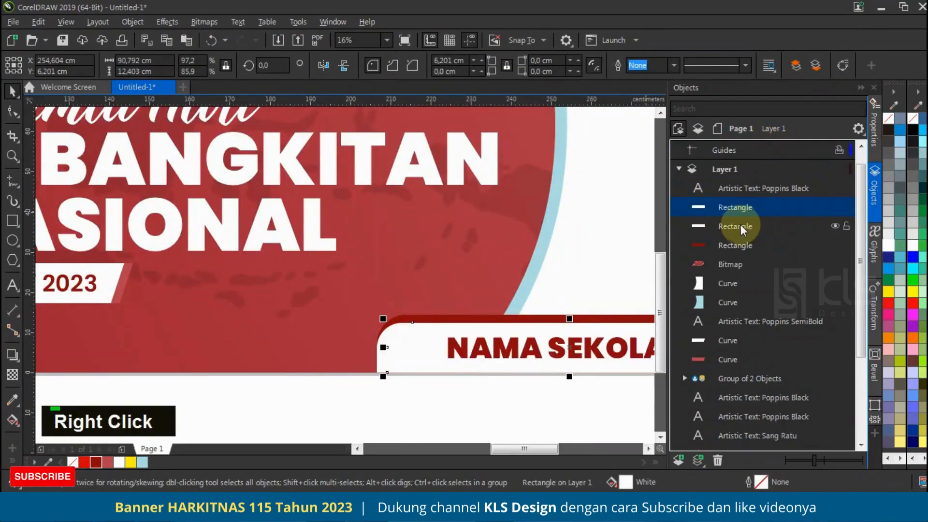
left_click(131, 461)
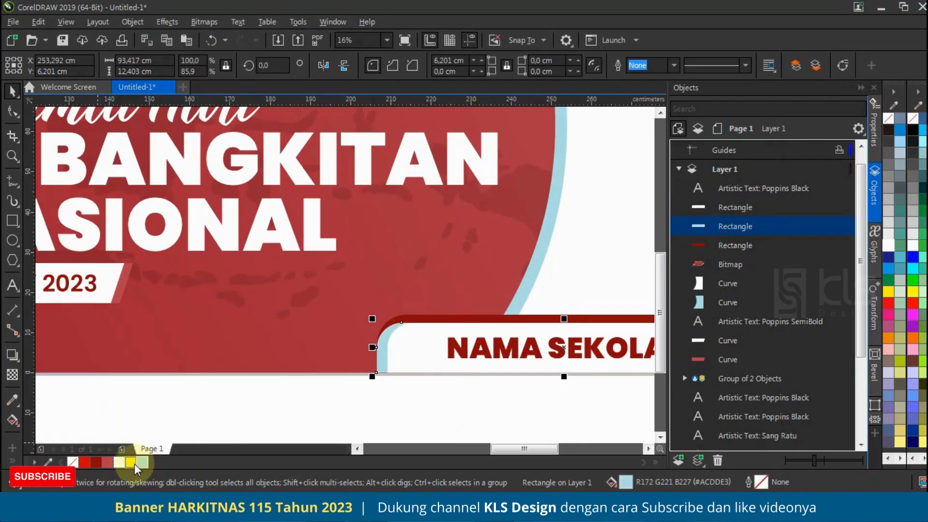
Step: Paste the copied flag and flag-bearing fighter images and move the large flag to the right of the banner
left_click(287, 362)
scroll(492, 385, "down", 3)
scroll(554, 348, "up", 1)
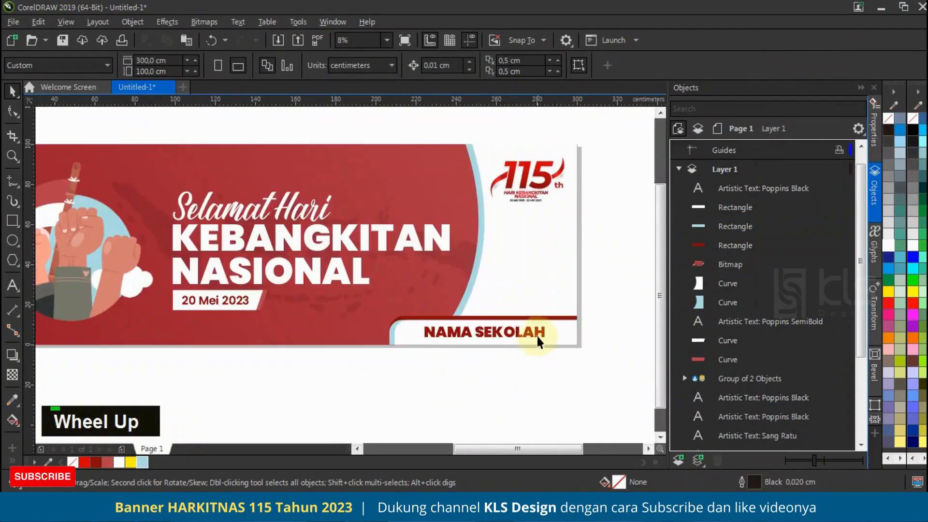
key("ctrl+v")
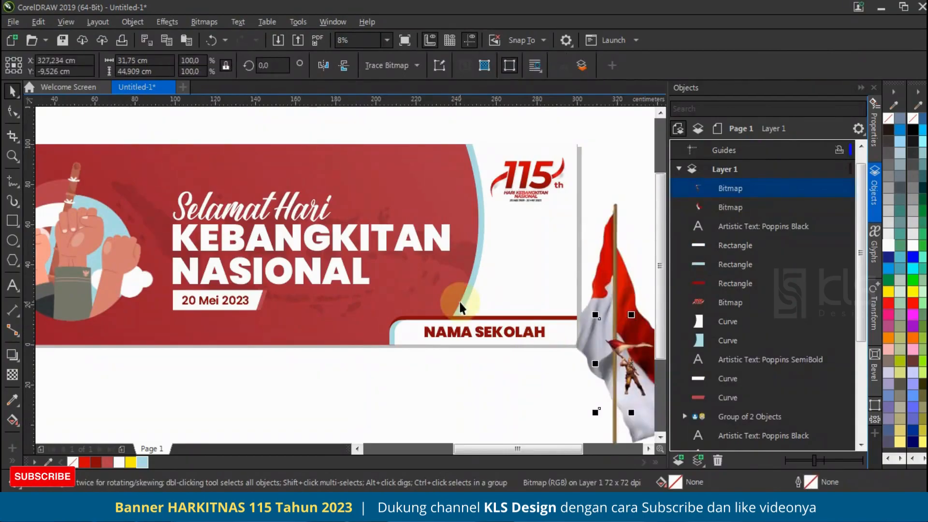
scroll(459, 300, "down", 1)
left_click(576, 343)
left_click_drag(586, 344, 609, 278)
scroll(471, 237, "down", 1)
scroll(563, 220, "up", 1)
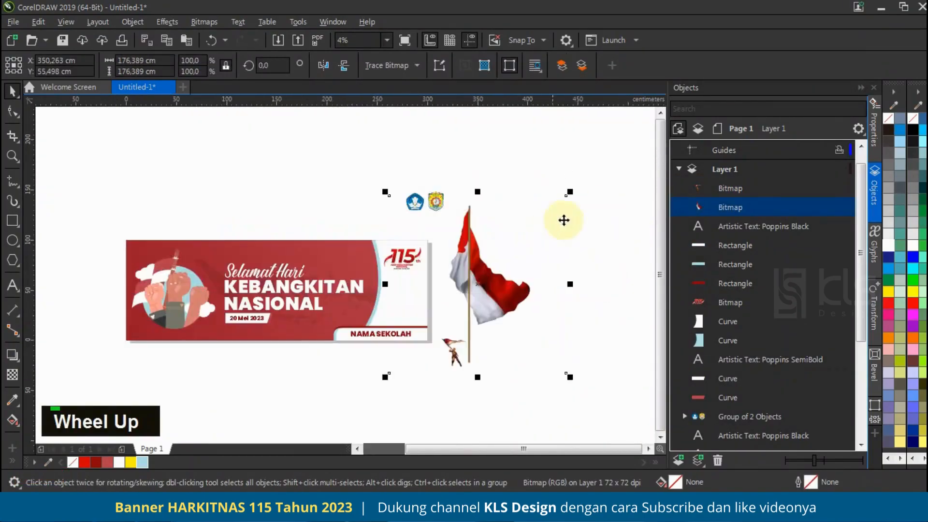
Step: Scale the red-and-white flag down to 40.4% and place it on the white curved panel below the 115th logo
left_click_drag(569, 198, 490, 275)
left_click_drag(437, 317, 409, 299)
scroll(394, 298, "up", 1)
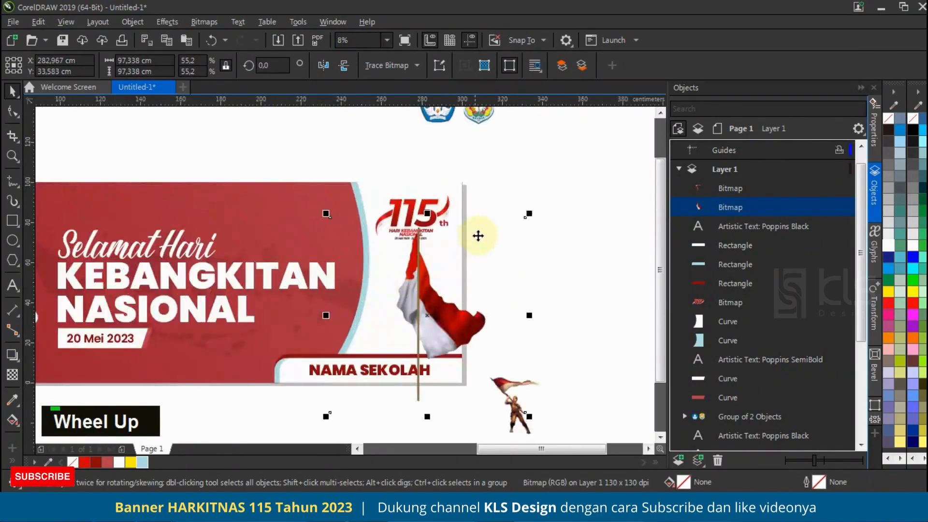
left_click_drag(529, 214, 475, 268)
left_click_drag(410, 329, 434, 292)
Step: Move the flag-bearing fighter onto the white panel in front of the flag and enlarge it proportionally to 202%
left_click_drag(515, 401, 384, 330)
left_click_drag(426, 283, 453, 231)
left_click_drag(388, 297, 374, 290)
left_click_drag(440, 238, 459, 208)
left_click_drag(378, 269, 396, 289)
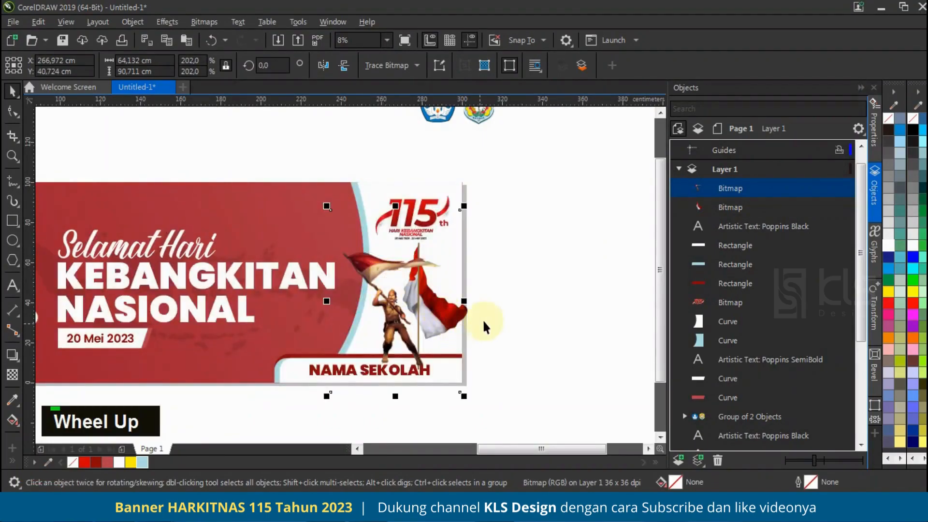
Step: Rotate the large flag 21.757° counterclockwise and reposition it beside the fighter
left_click(469, 312)
left_click(486, 309)
left_click_drag(521, 232, 498, 215)
mouse_move(481, 309)
left_mouse_down()
mouse_move(482, 290)
mouse_move(484, 347)
mouse_move(469, 285)
mouse_move(477, 286)
mouse_move(490, 295)
mouse_move(476, 333)
mouse_move(469, 317)
left_mouse_up()
left_click(460, 312)
left_click_drag(534, 213, 515, 205)
left_click(469, 311)
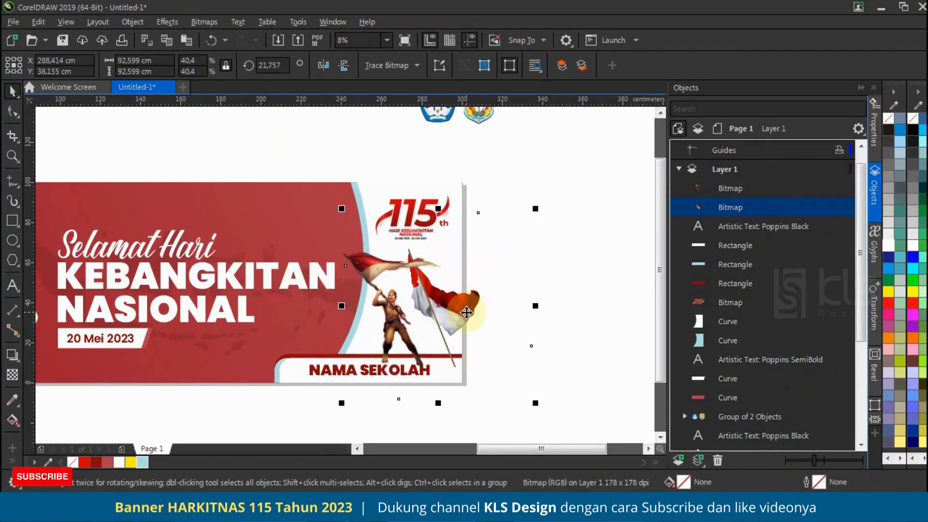
Step: Scale the rotated flag down to 36.5% and position it behind the fighter under the 115th logo
left_click(466, 312)
left_click(532, 243)
left_click(506, 357)
left_click_drag(535, 403, 516, 395)
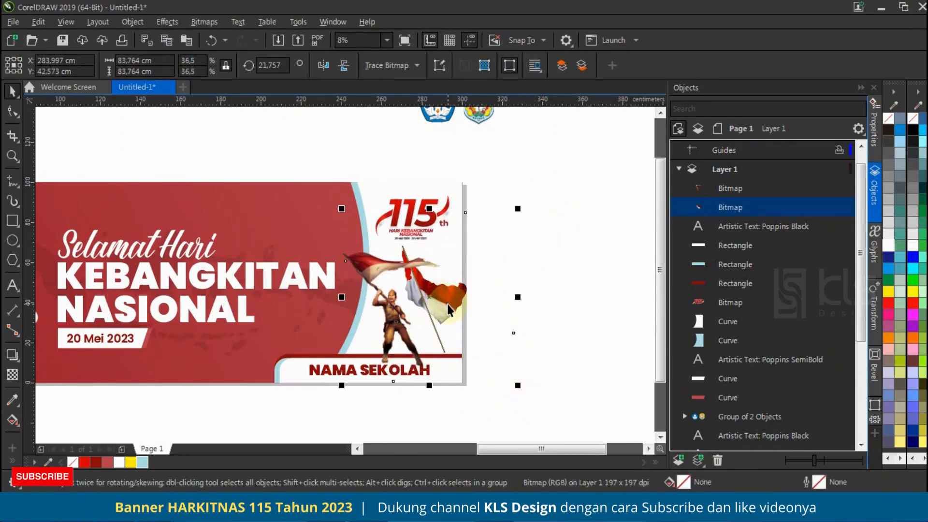
Step: Duplicate the tilted flag, scale the copy to 30.6%, and place it lower right, stacked behind the original
scroll(447, 304, "up", 1)
left_click_drag(448, 304, 460, 300)
right_click(460, 300)
left_click_drag(633, 133, 577, 161)
left_click_drag(463, 323, 480, 335)
left_click_drag(742, 225, 742, 229)
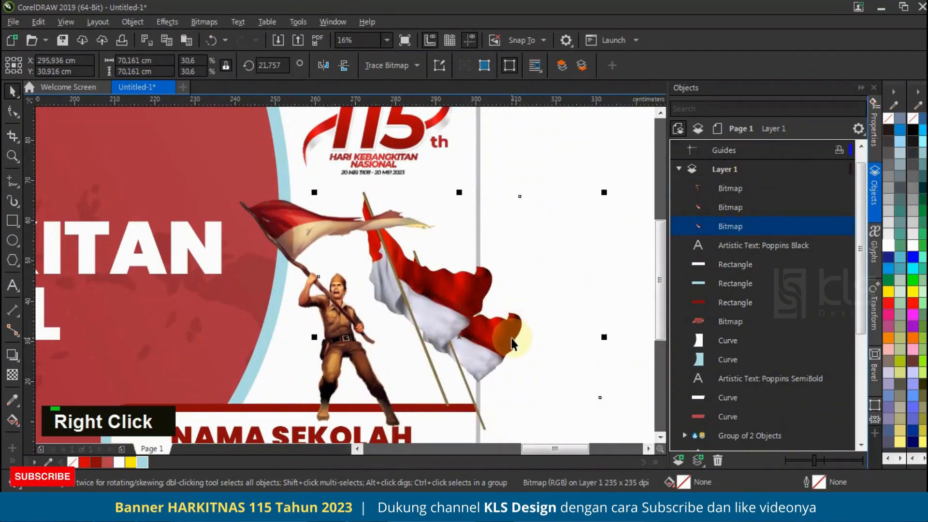
Step: Nudge the two tilted flags slightly left on the white panel
scroll(452, 324, "down", 3)
left_click(398, 290, "shift")
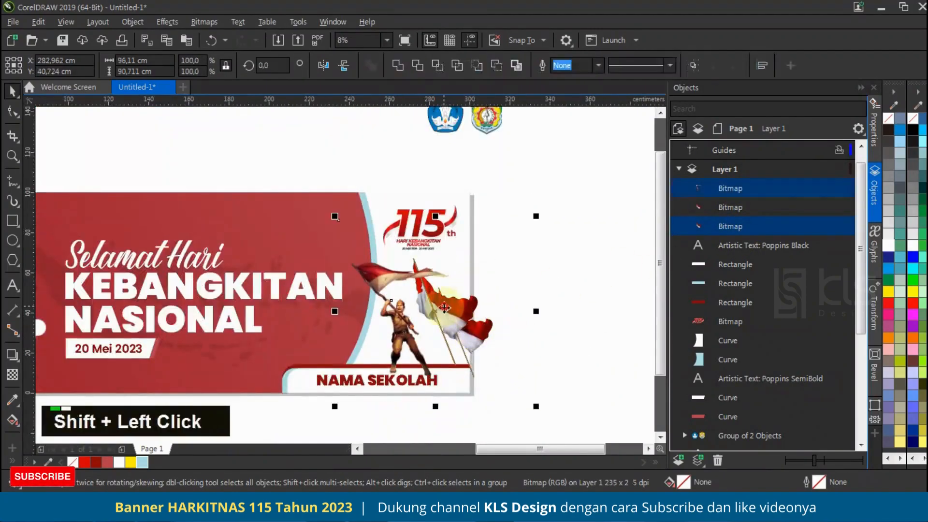
scroll(442, 301, "up", 3)
left_click(372, 309, "shift")
left_click(496, 270, "shift")
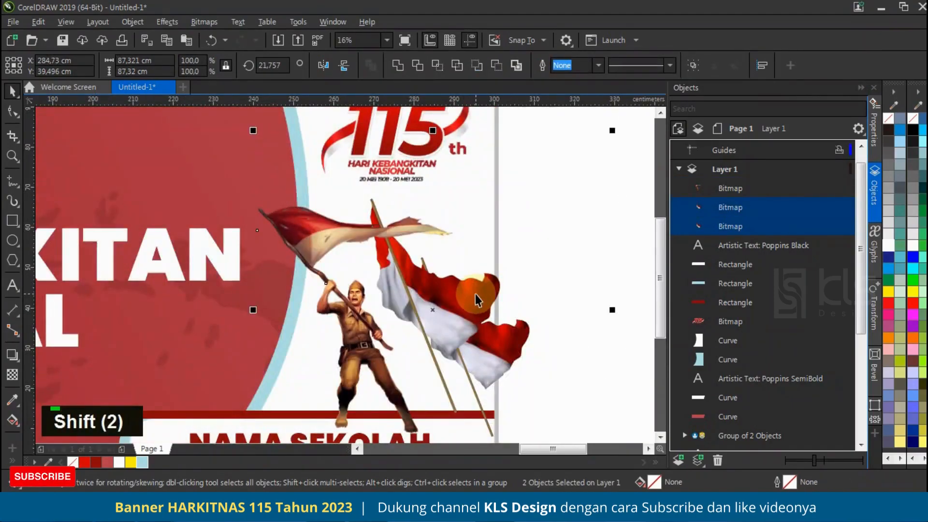
scroll(475, 294, "down", 2)
left_click(581, 278)
scroll(582, 279, "down", 1)
scroll(564, 287, "up", 3)
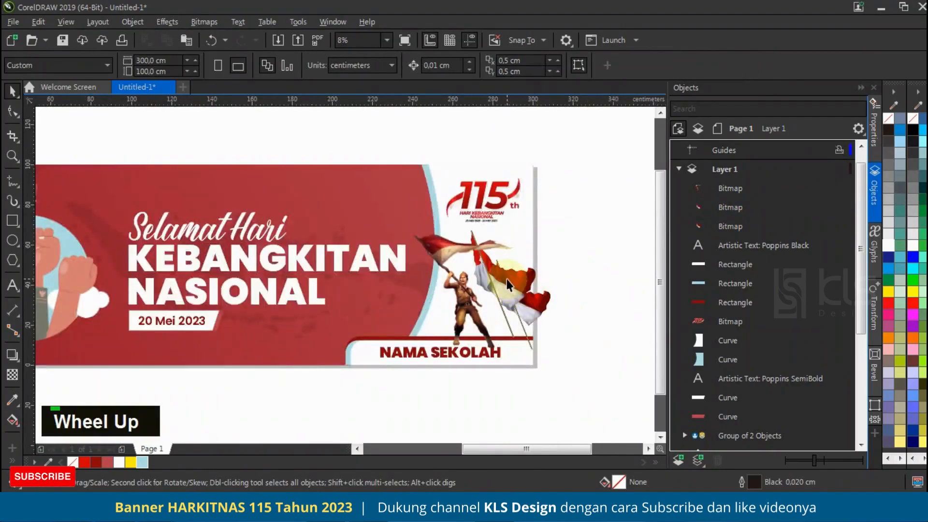
Step: Move the fighter image slightly left and up on the white panel
left_click(458, 297)
scroll(456, 290, "up", 2)
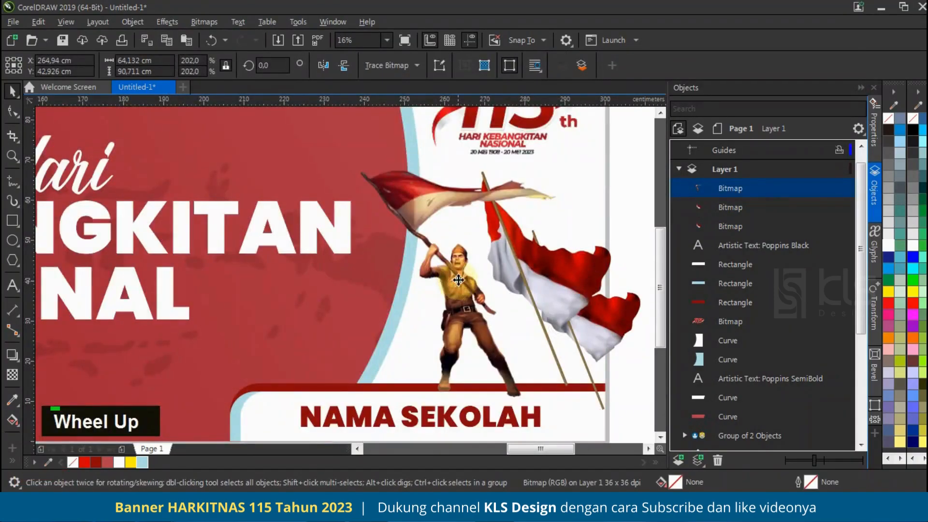
key("ctrl+z")
scroll(614, 278, "down", 2)
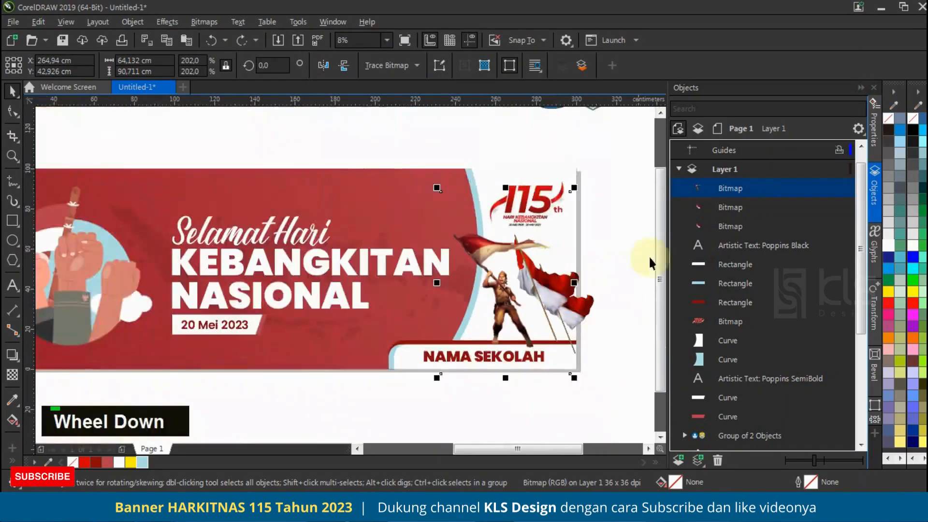
Step: Restack the fighter and both flag images directly beneath the dark red corner bar
left_click(734, 223, "shift")
left_click_drag(730, 359, 728, 419)
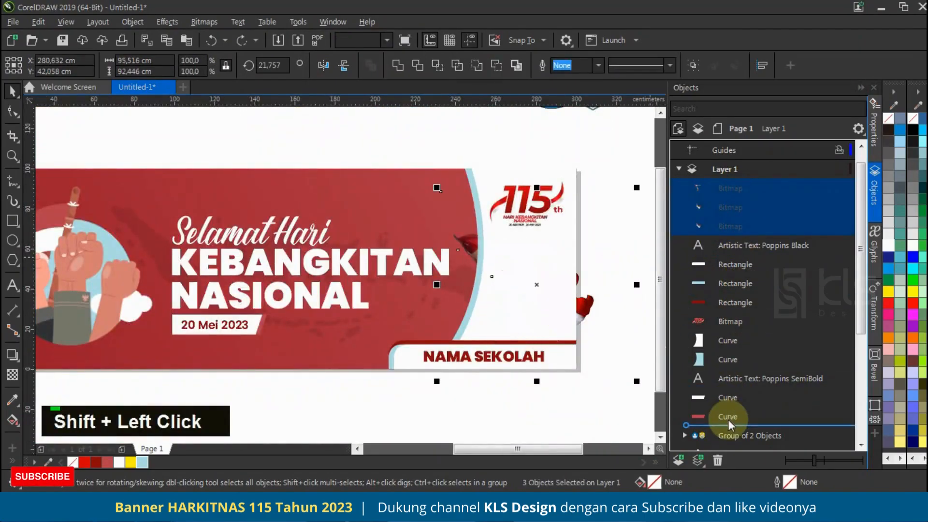
key("ctrl+z")
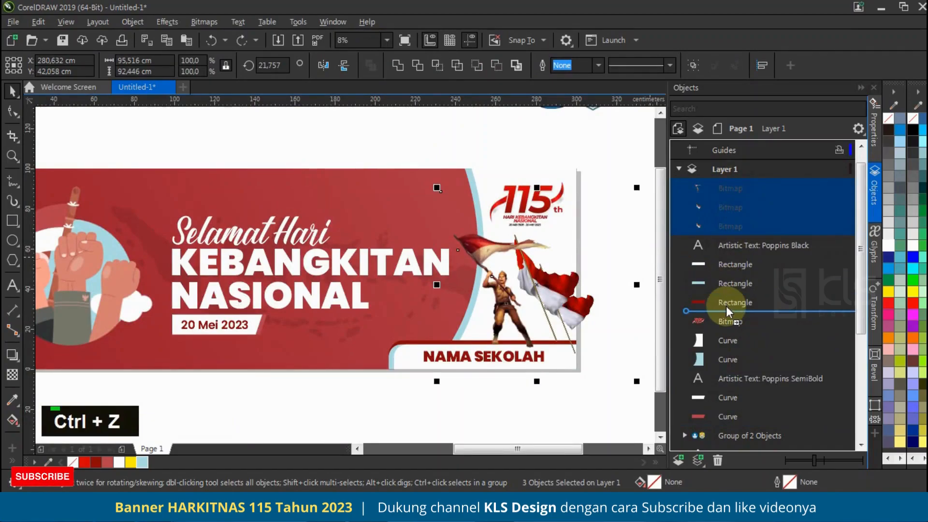
left_click_drag(726, 306, 721, 308)
left_click(585, 329)
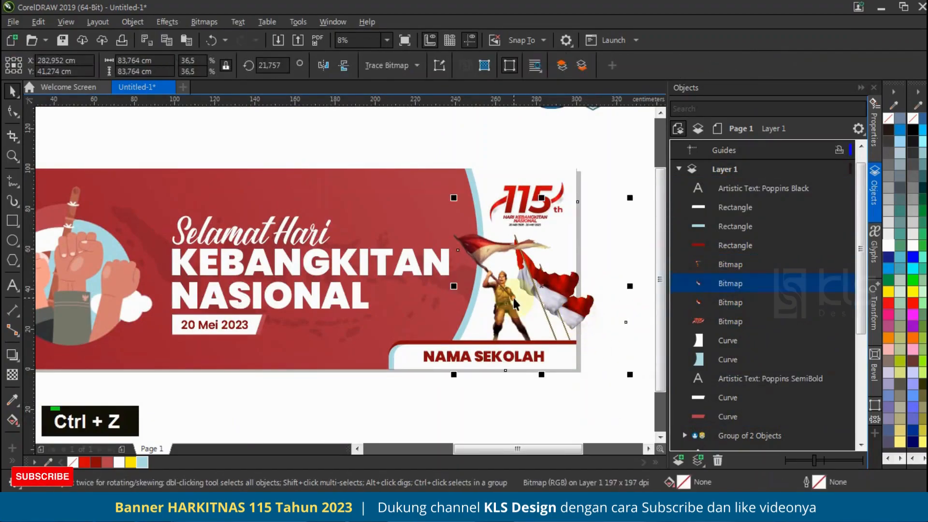
left_click(513, 155)
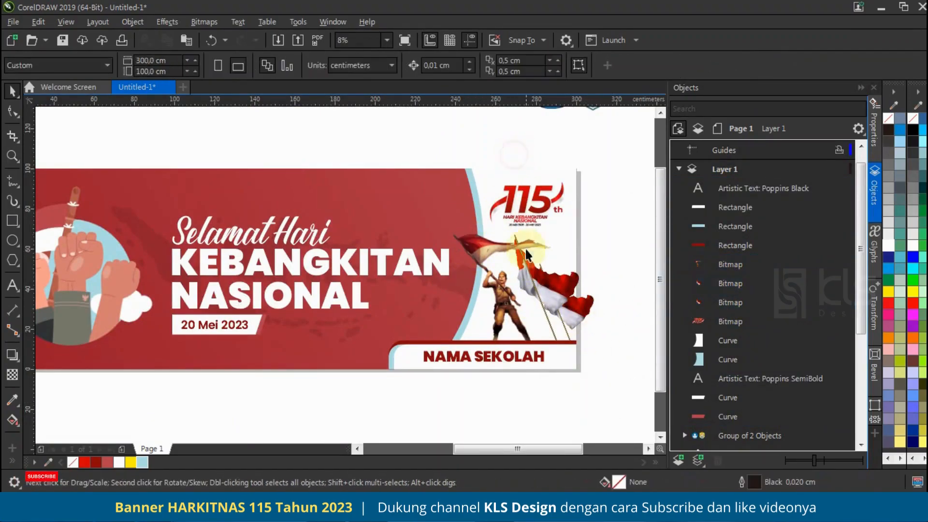
Step: PowerClip both tilted flags inside the white curved panel
left_click(543, 271)
left_click(587, 304, "shift")
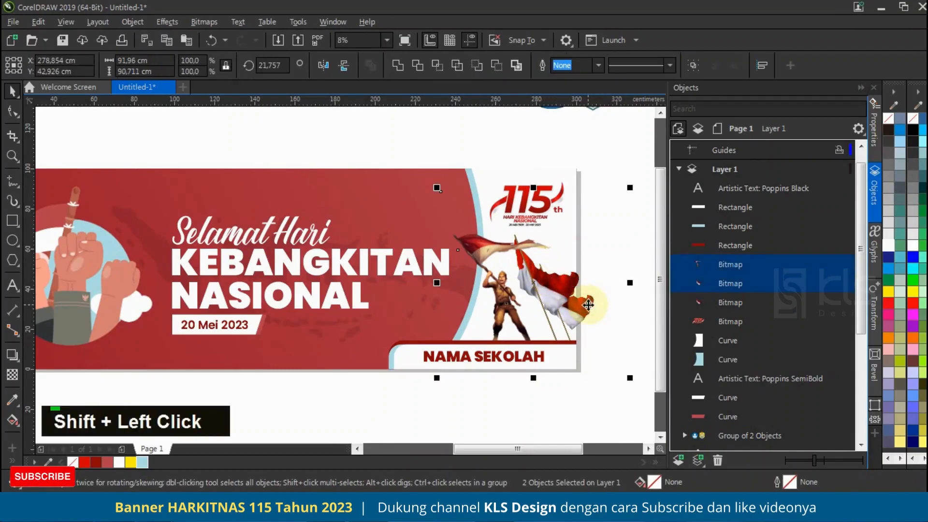
left_click(726, 286, "shift")
right_click(726, 287)
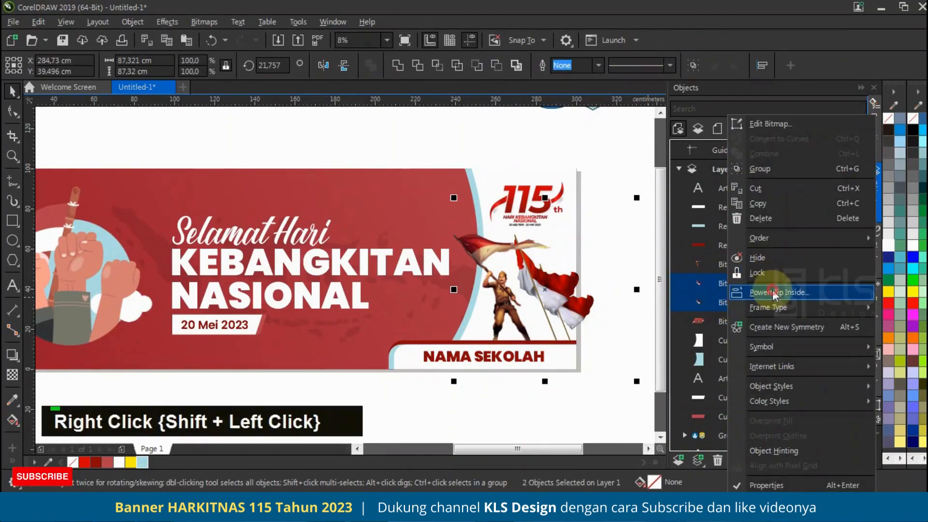
left_click(773, 292)
left_click(476, 171)
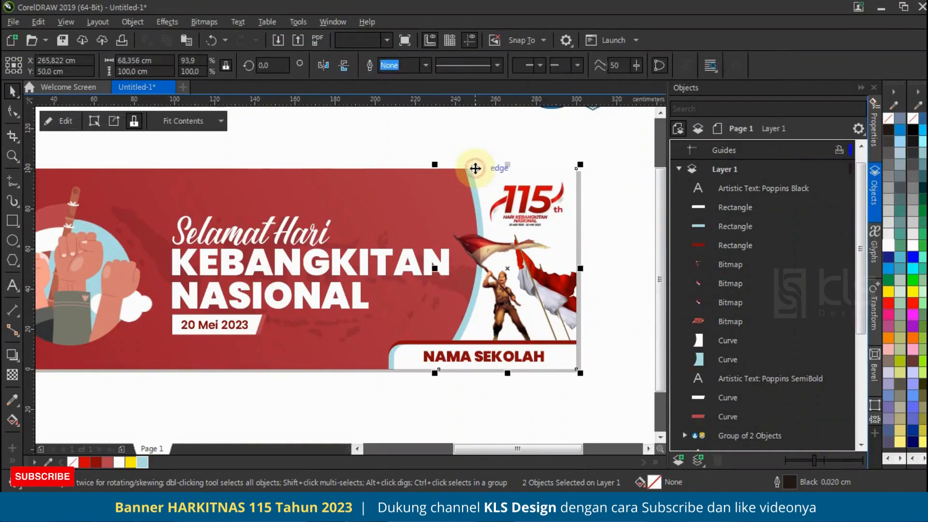
left_click(599, 274)
Step: Crop the fighter image closely around the figure and his flag
left_click(495, 252)
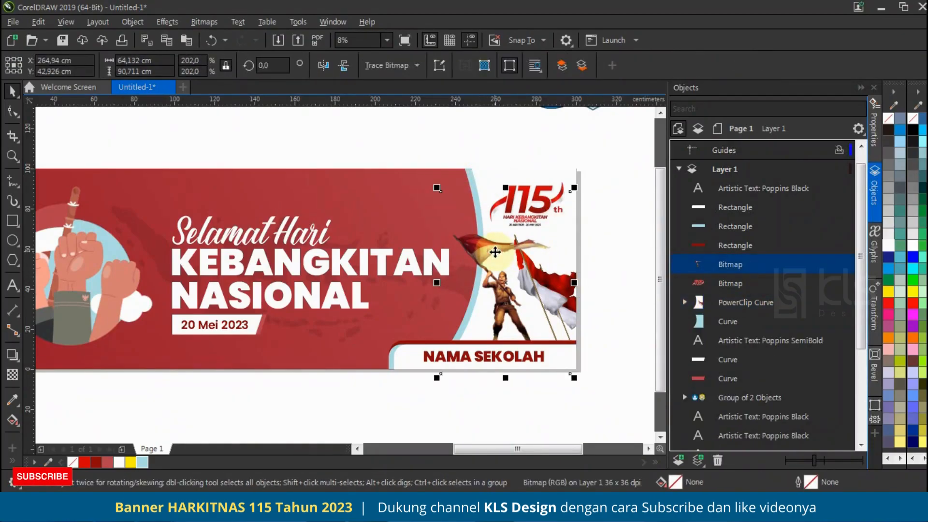
left_click(13, 135)
mouse_move(440, 220)
left_mouse_down()
mouse_move(567, 358)
mouse_move(555, 360)
left_mouse_up()
key("Return")
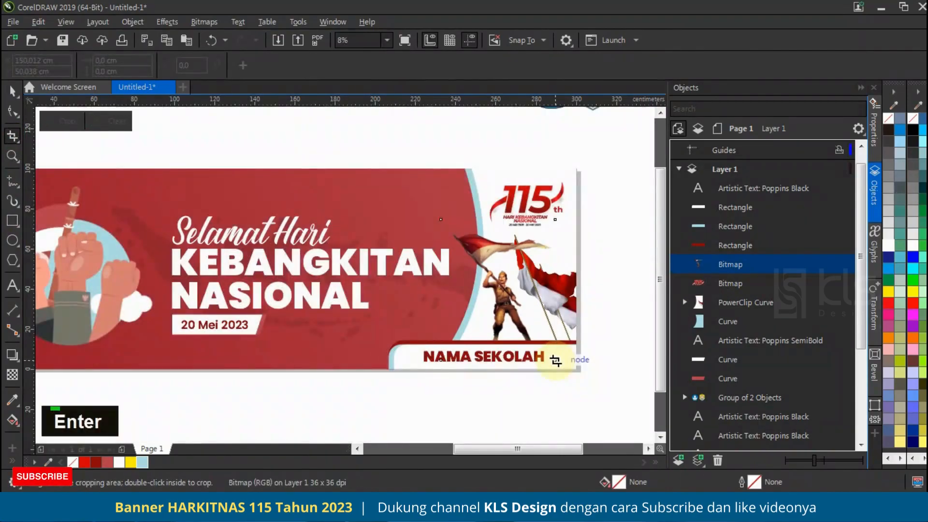
left_click(7, 90)
scroll(508, 250, "down", 2)
scroll(561, 230, "up", 2)
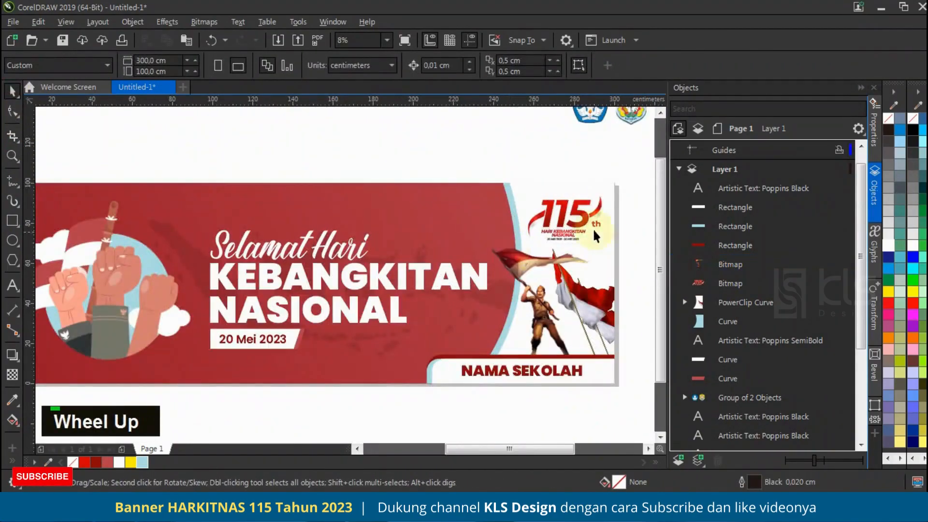
Step: Duplicate the white curved panel narrowed from its left side to about 37 cm and remove the copy's clipped contents
left_click(528, 188)
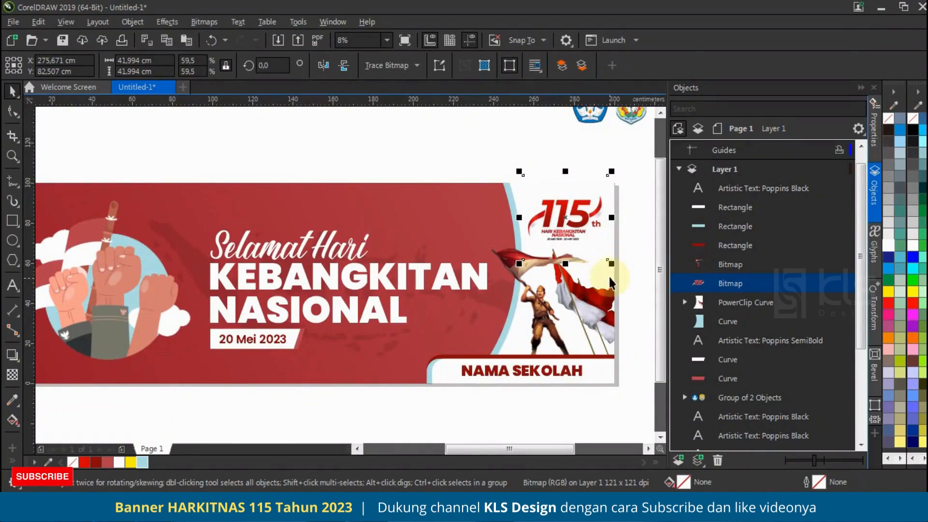
left_click(732, 305)
left_click_drag(482, 288, 537, 291)
right_click(537, 292)
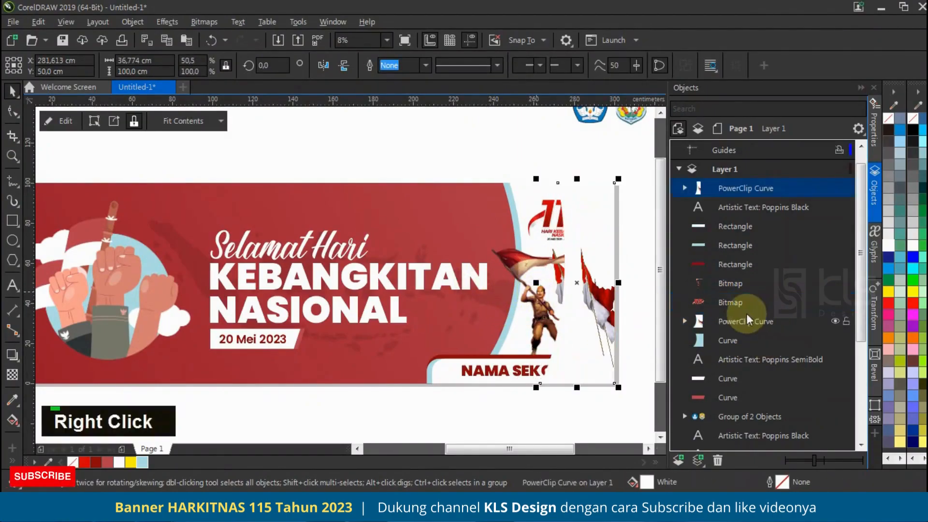
right_click(722, 193)
mouse_move(754, 312)
left_click(555, 319)
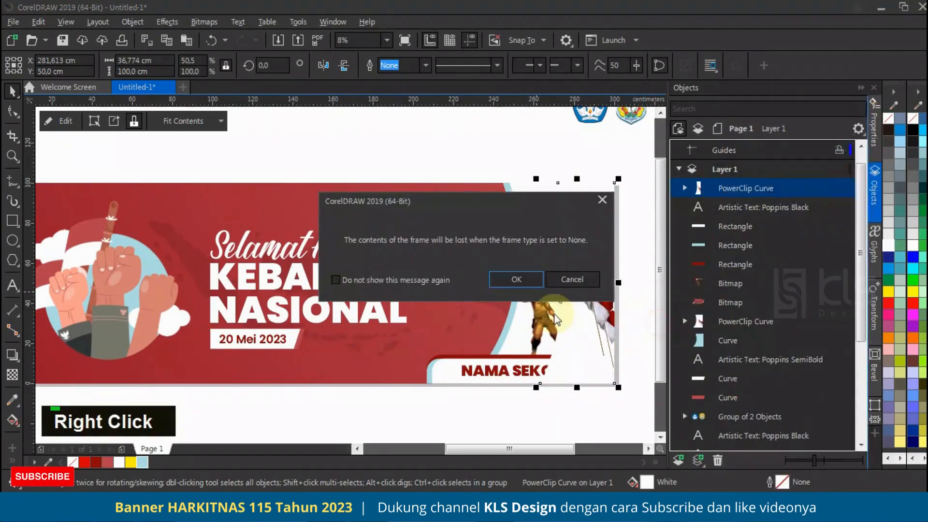
left_click(516, 279)
Step: Fill the narrowed panel copy with 10% black and PowerClip it inside the white curved panel
right_click(616, 236)
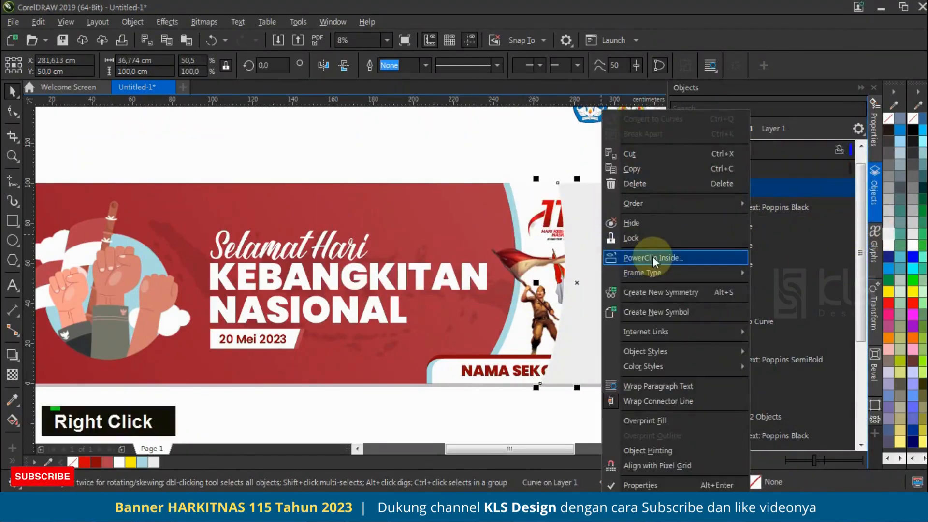
left_click(528, 190)
key("Escape")
key("Escape")
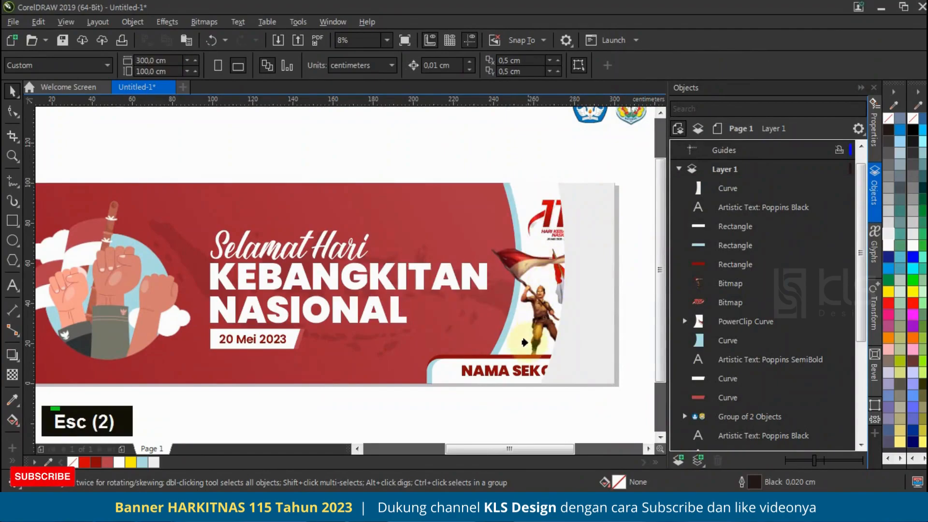
key("Escape")
left_click(512, 188)
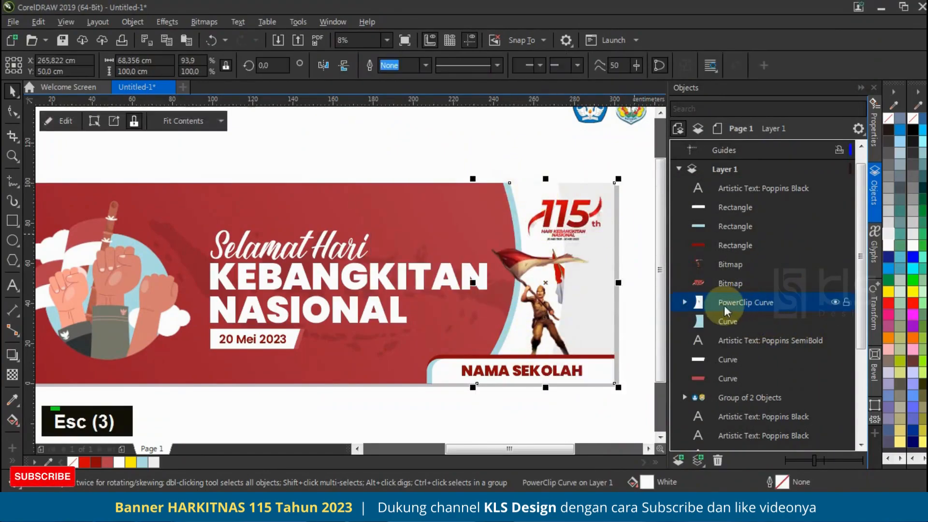
Step: Send the grey curve behind both flags within the white panel's PowerClip contents
left_click(684, 301)
left_click(722, 315)
key("ctrl+Page_Down")
key("ctrl+Page_Down")
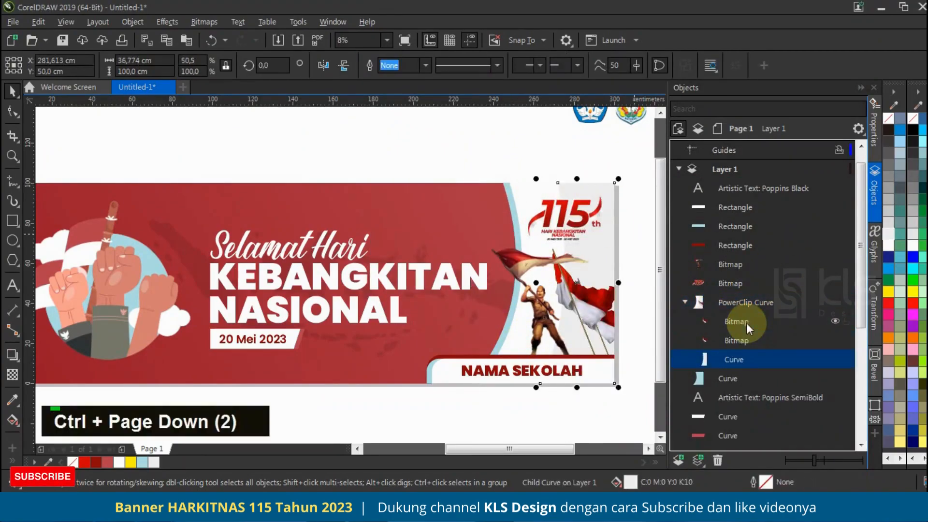
scroll(510, 288, "down", 1)
scroll(510, 288, "up", 2)
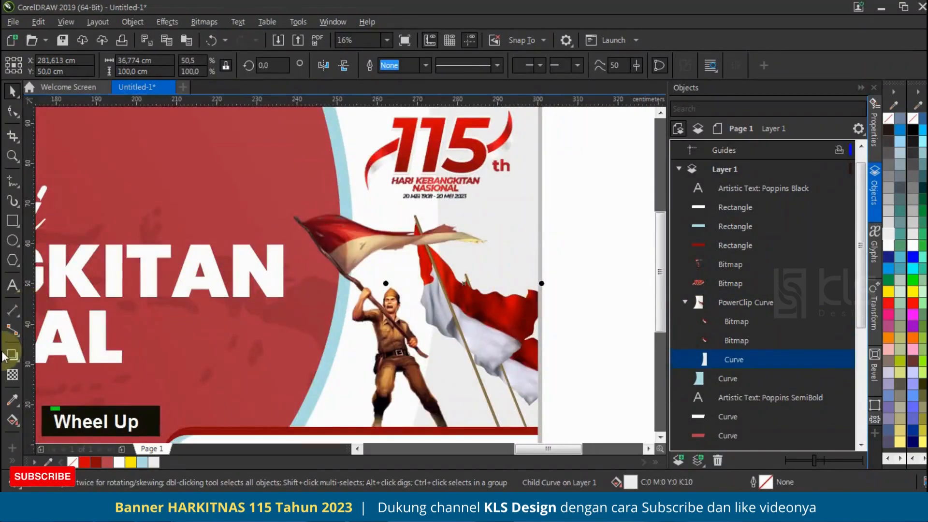
Step: Edit the PowerClip contents and give the grey curve a horizontal fountain transparency fading out towards the right
left_click(599, 170)
left_click(523, 221)
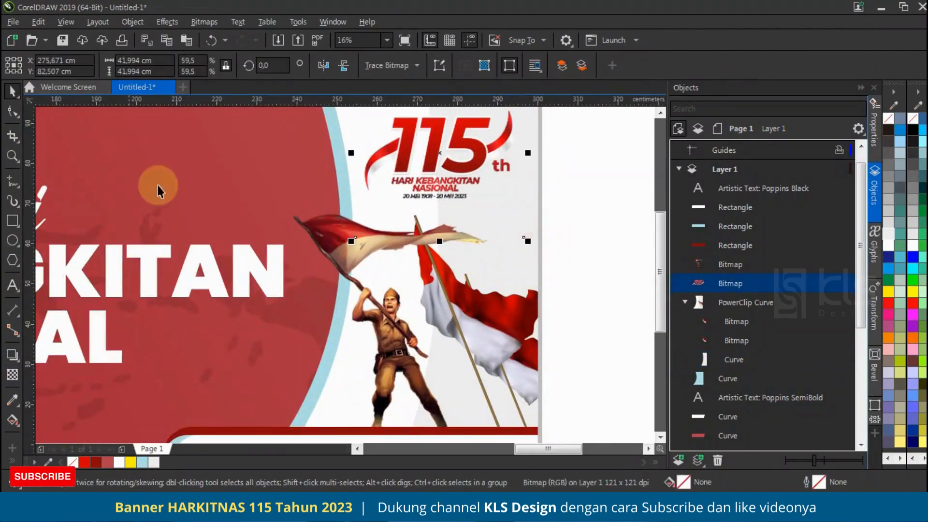
left_click(533, 265)
left_click(59, 121)
left_click(507, 197)
left_click(512, 120)
left_click(13, 375)
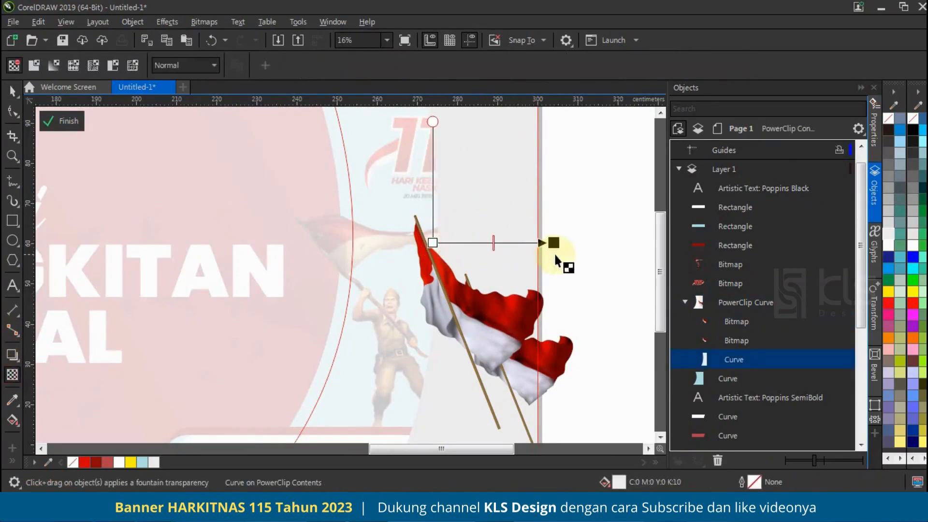
left_click(60, 121)
left_click(12, 90)
scroll(530, 263, "down", 2)
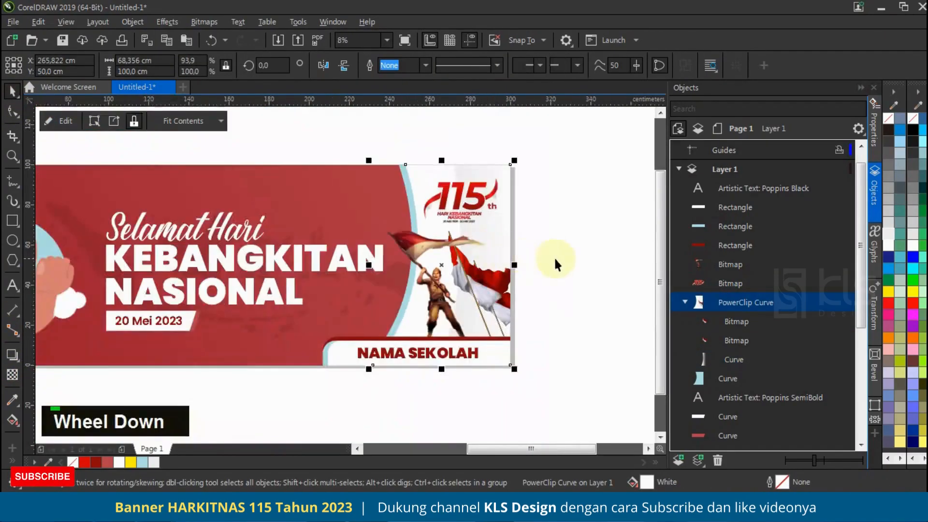
left_click(576, 252)
scroll(575, 252, "down", 1)
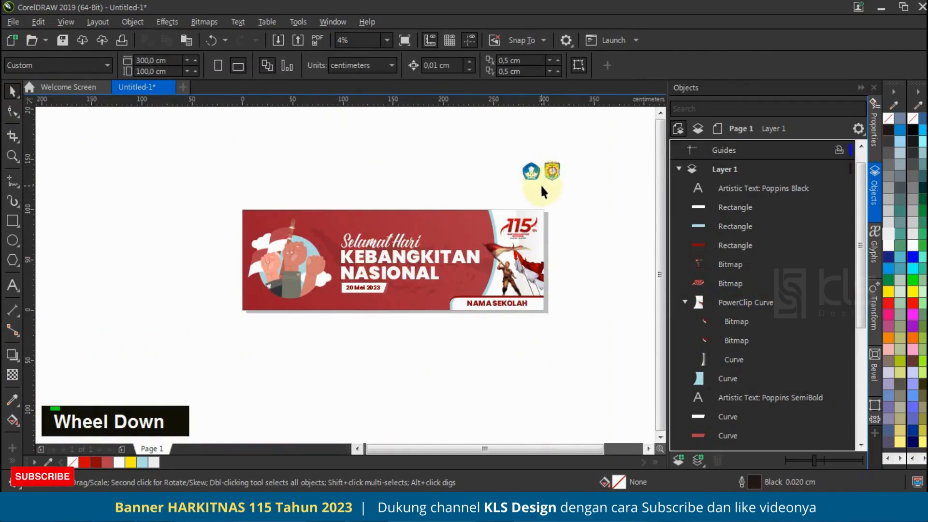
Step: Move the grouped pair of school logos onto the banner's upper red area, just before the curved white panel
scroll(540, 184, "up", 1)
left_click_drag(534, 164, 419, 264)
scroll(440, 249, "up", 1)
left_click_drag(434, 233, 427, 254)
scroll(443, 220, "down", 1)
scroll(462, 223, "down", 1)
scroll(447, 224, "up", 1)
scroll(450, 228, "up", 1)
scroll(453, 243, "down", 1)
left_click(472, 188)
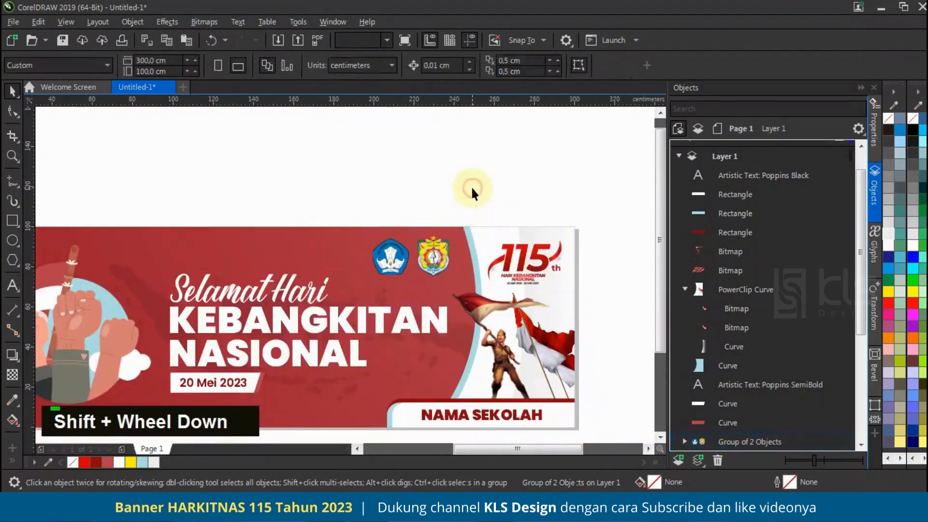
Step: Enlarge the three title lines and the date label together slightly towards the upper left
scroll(379, 247, "up", 1)
left_click(411, 229)
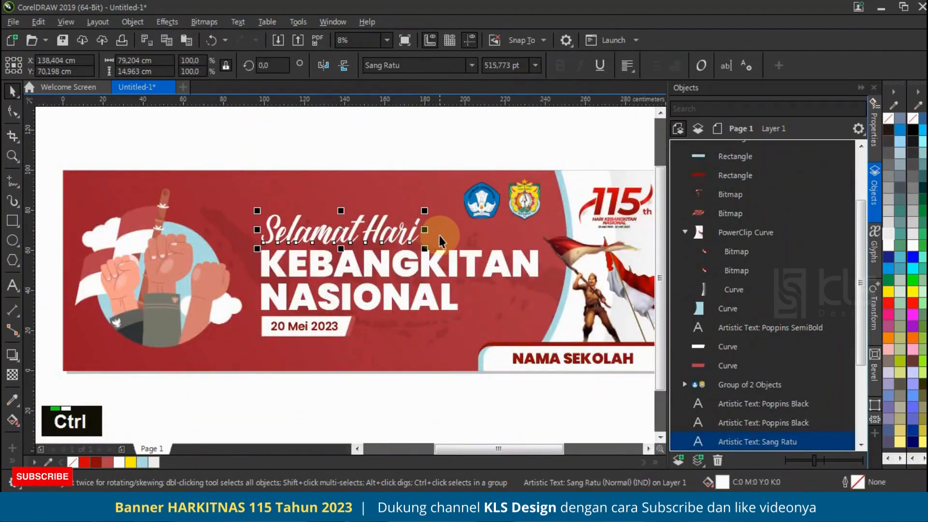
left_click(236, 371)
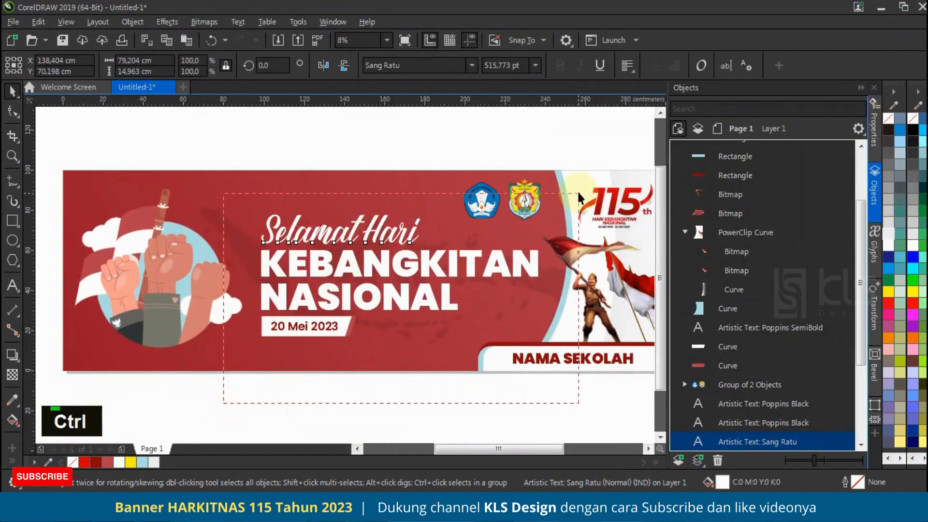
left_click_drag(577, 195, 578, 194)
left_click_drag(256, 208, 249, 195)
left_click(319, 157)
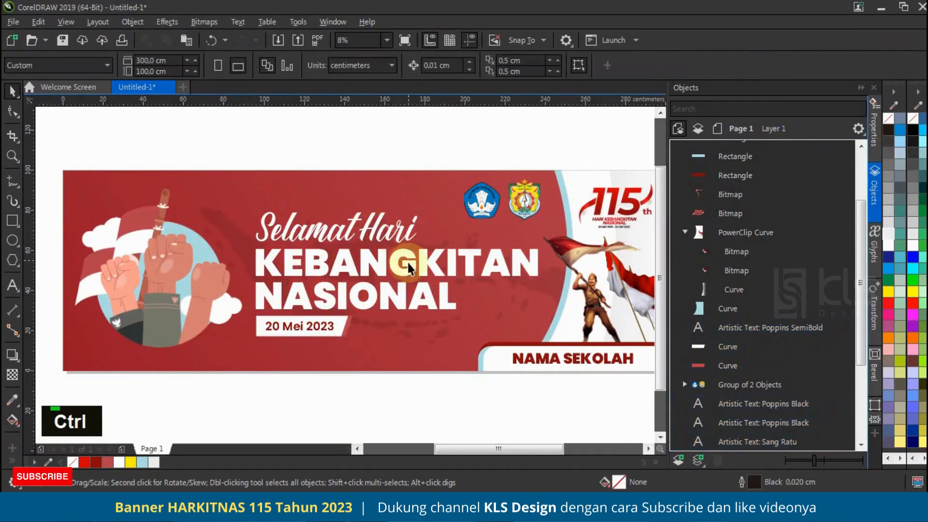
Step: Group the date label's white shape with the lighter red shape behind it
left_click(409, 267, "ctrl")
left_click(402, 290, "shift")
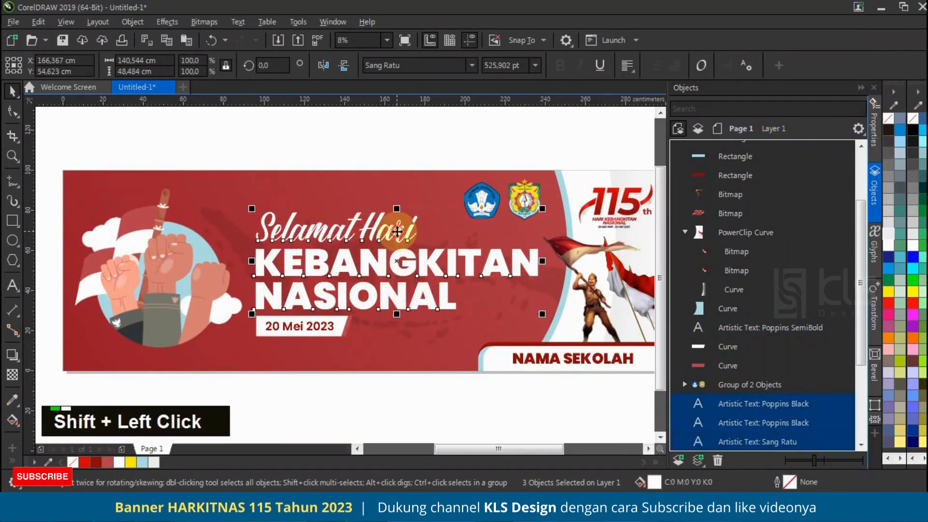
scroll(359, 274, "up", 1)
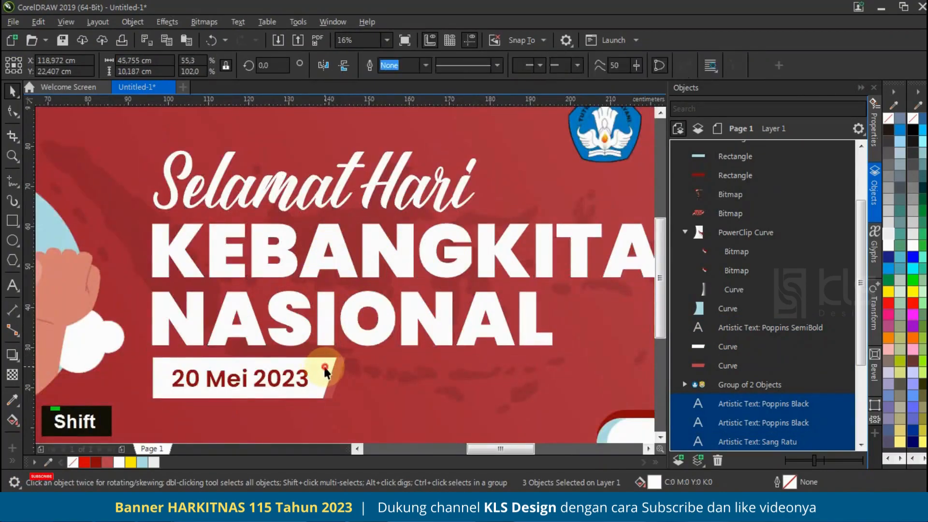
left_click(336, 370)
left_click(344, 361, "shift")
key("ctrl+g")
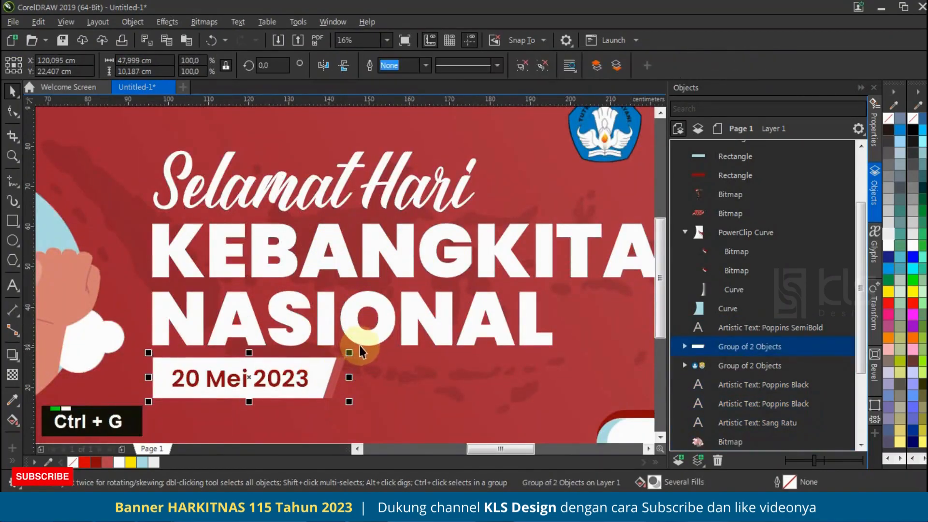
Step: Duplicate the three title lines and the label group slightly down and to the right, and place the copies behind the originals
left_click(330, 311, "shift")
left_click(340, 269, "shift")
left_click(344, 196, "shift")
scroll(337, 226, "up", 2)
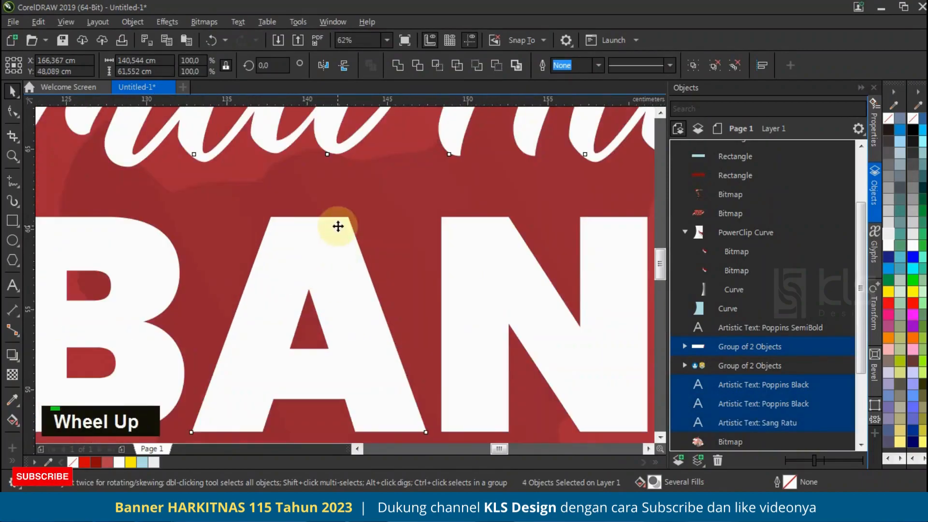
left_click_drag(362, 296, 378, 295)
right_click(378, 296)
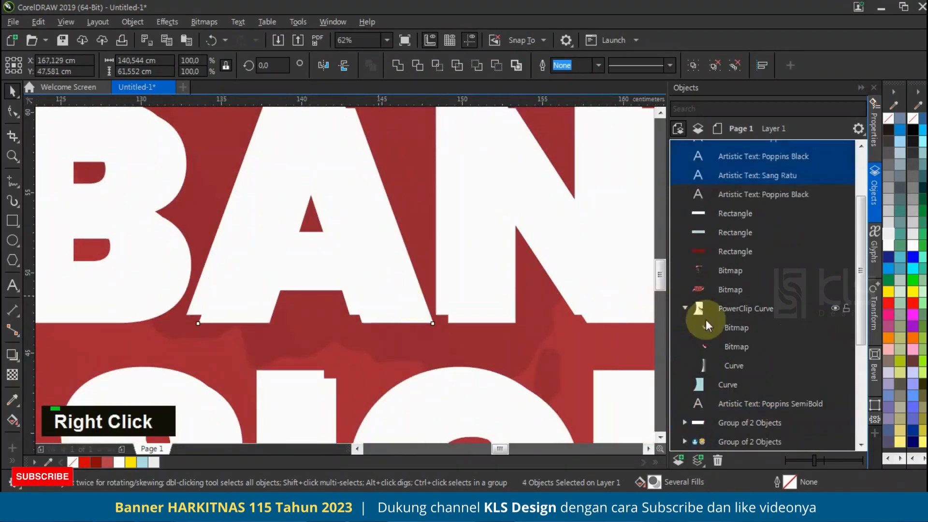
key("ctrl+Page_Up")
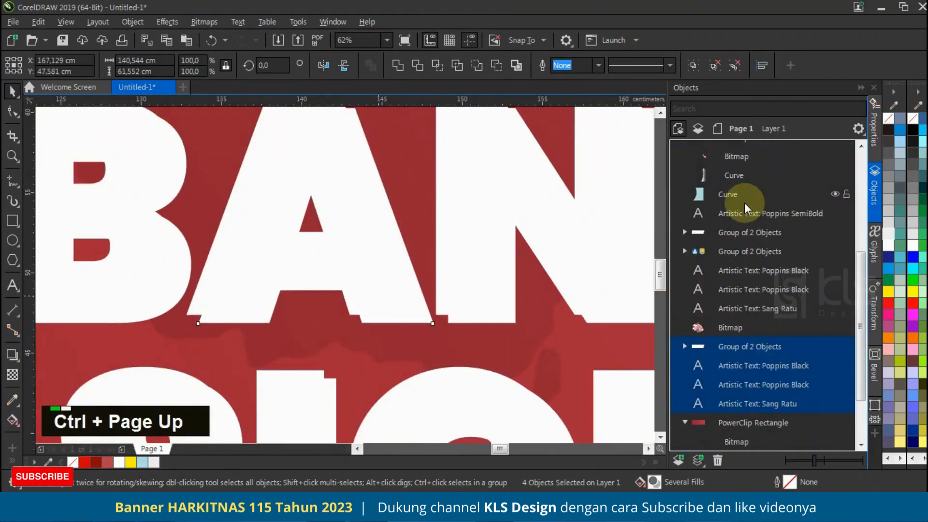
Step: Fill the copied title and label with dark red R139 G9 B9 and offset them slightly further down and to the right
scroll(366, 302, "down", 2)
left_click(96, 462)
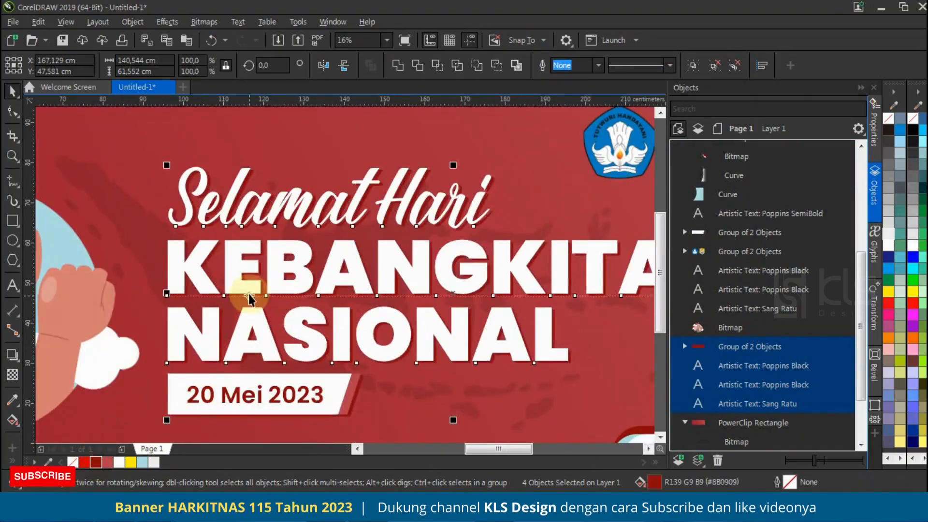
scroll(317, 259, "down", 1)
scroll(362, 265, "up", 4)
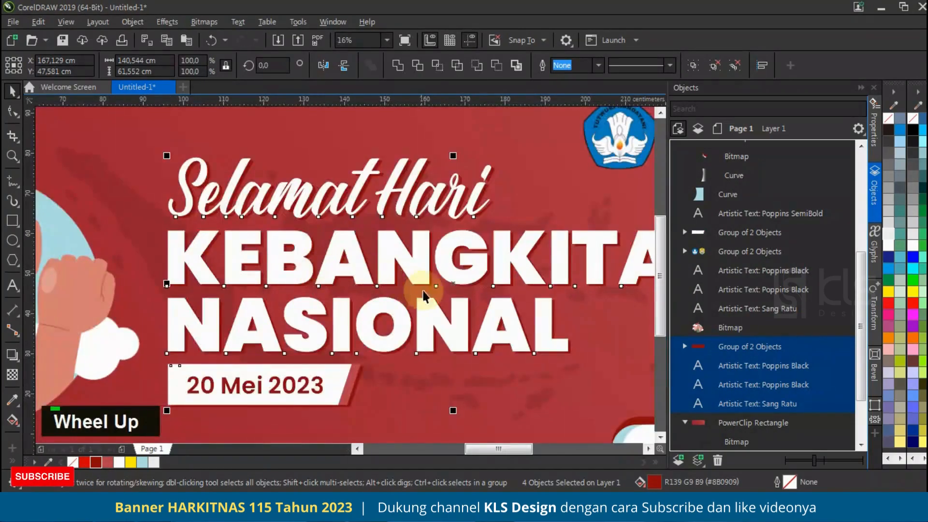
left_click_drag(470, 275, 478, 281)
scroll(388, 254, "down", 2)
scroll(387, 261, "down", 1)
scroll(378, 281, "up", 1)
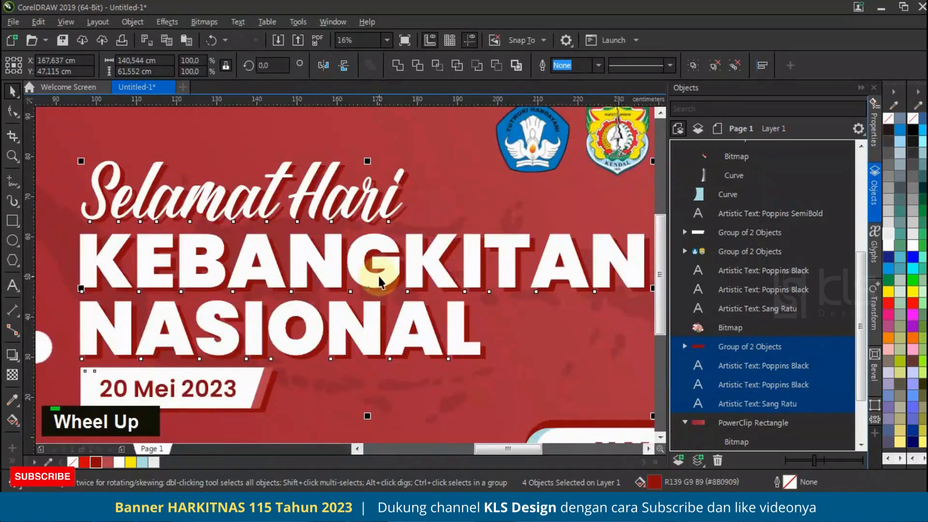
scroll(356, 281, "down", 1)
Step: Change the fill of the title and label shadow copies to the darker R102 G32 B34
double_click(654, 483)
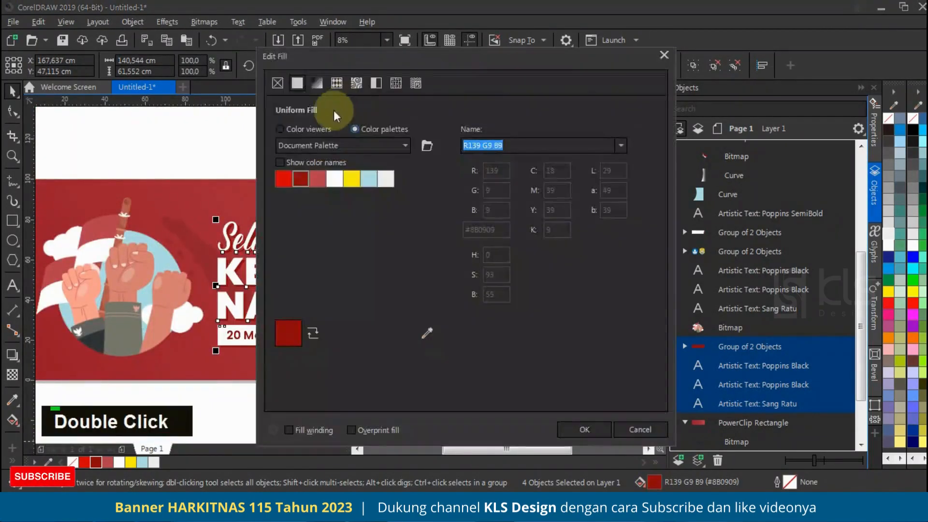
left_click_drag(623, 288, 629, 296)
left_click(823, 472)
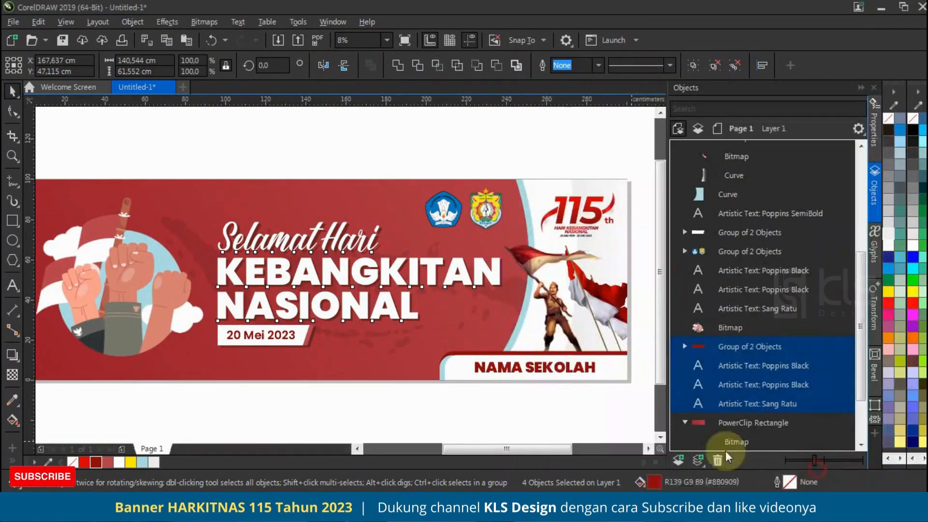
left_click(404, 433)
scroll(380, 285, "down", 1)
scroll(382, 303, "up", 1)
scroll(381, 304, "down", 1)
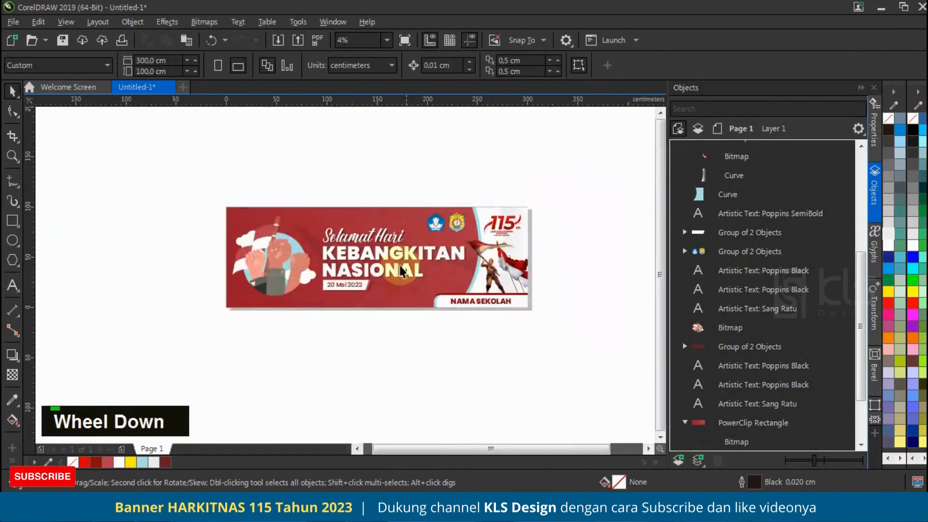
scroll(378, 250, "up", 1)
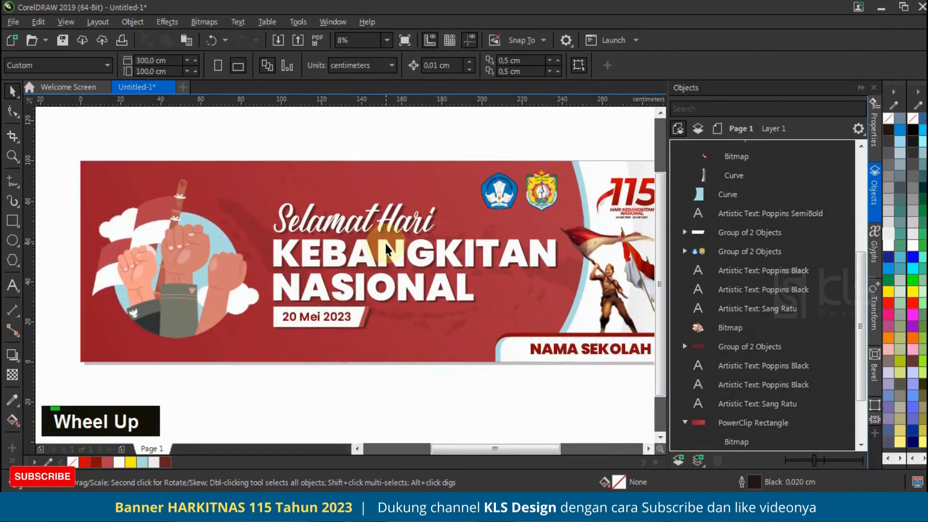
scroll(408, 236, "down", 1)
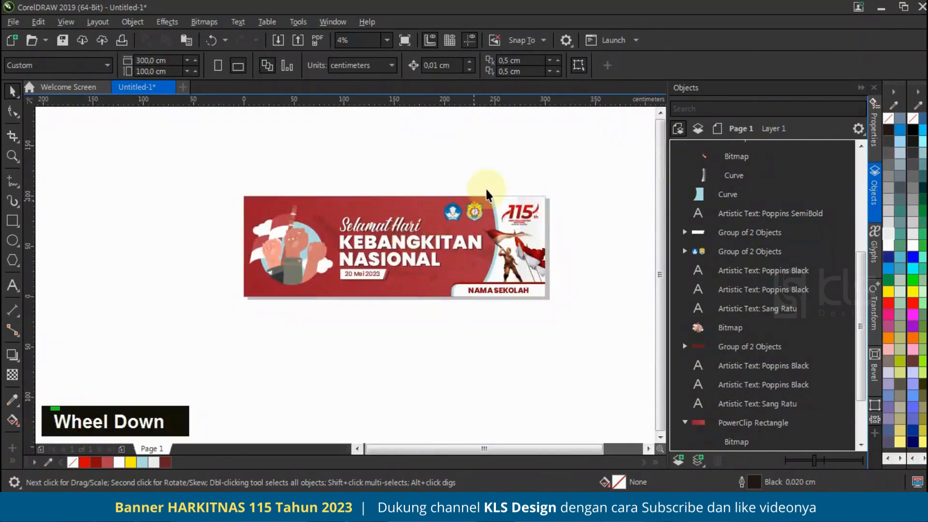
Step: Draw a closed wave about 168 × 40 cm along the banner's lower-left corner with the Pen tool, filled lighter red without outline
scroll(391, 249, "up", 1)
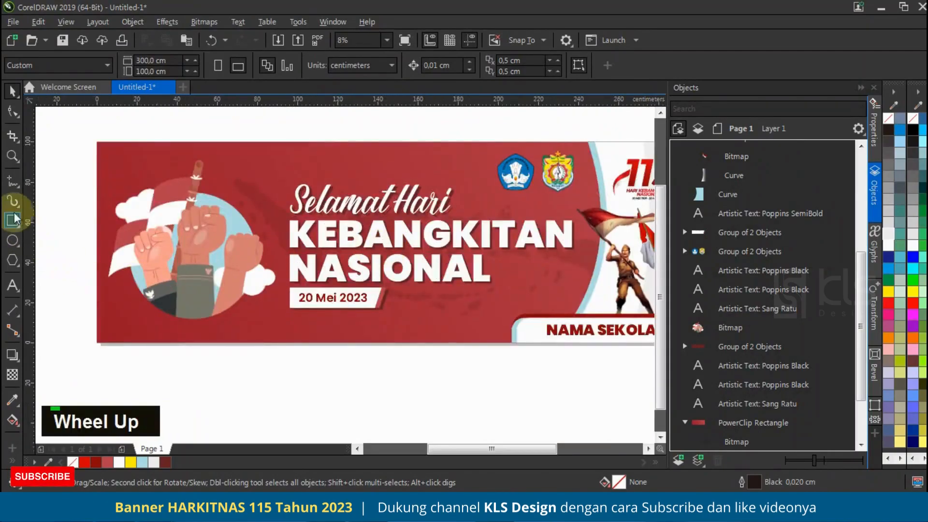
left_click(12, 183)
left_click(48, 226)
left_click(97, 263)
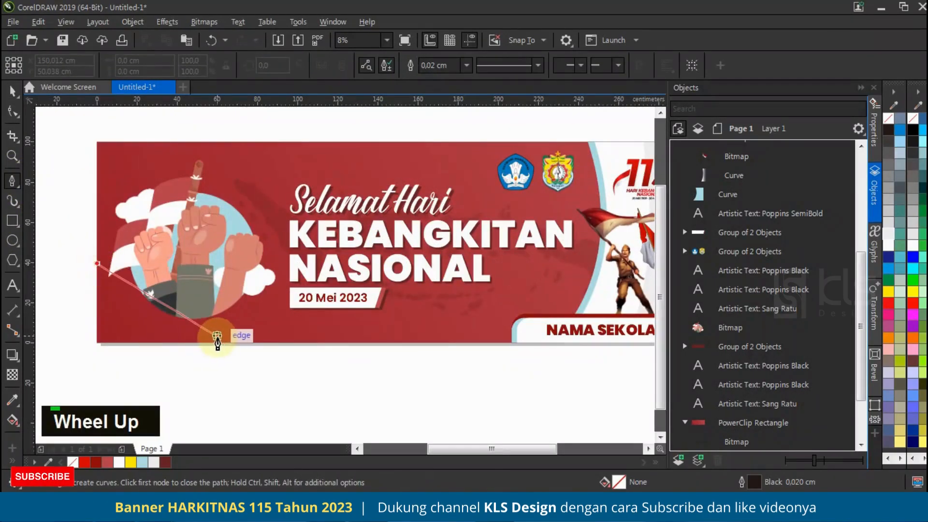
left_click_drag(222, 330, 357, 320)
left_click(434, 343)
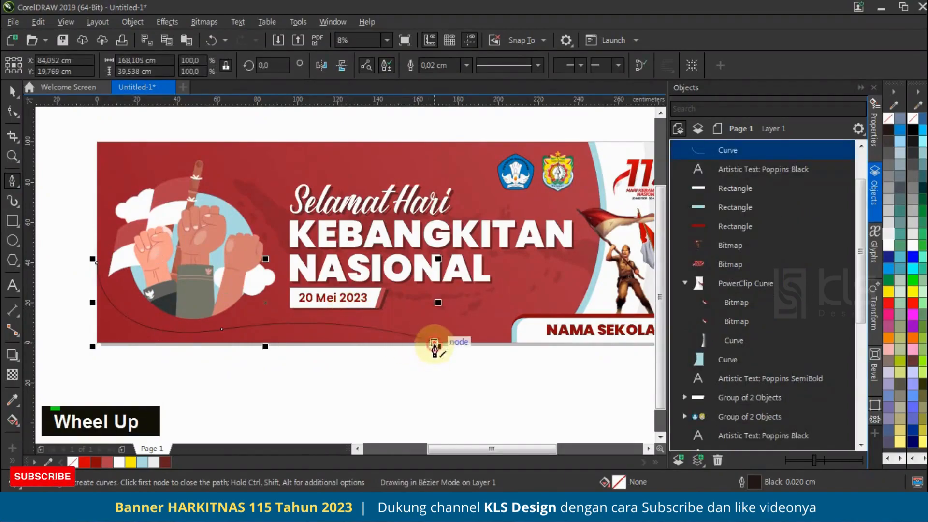
left_click(97, 344)
left_click(89, 273)
key("space")
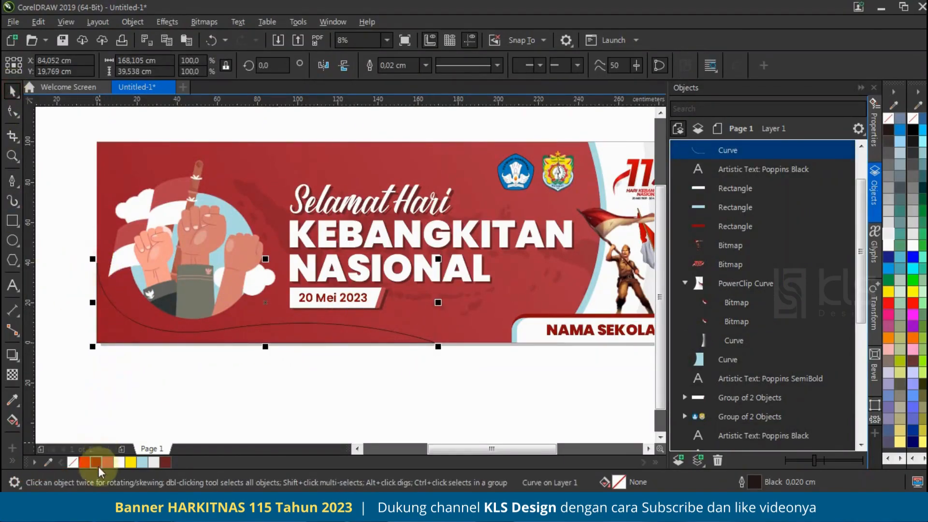
left_click(106, 462)
right_click(73, 462)
Step: Duplicate the wave flattened to about 19 cm high along the banner's lower edge and fill the copy white
left_click_drag(264, 259, 266, 300)
right_click(266, 300)
left_click(165, 461)
left_click(341, 361)
left_click(325, 328)
left_click(158, 391)
left_click(137, 343)
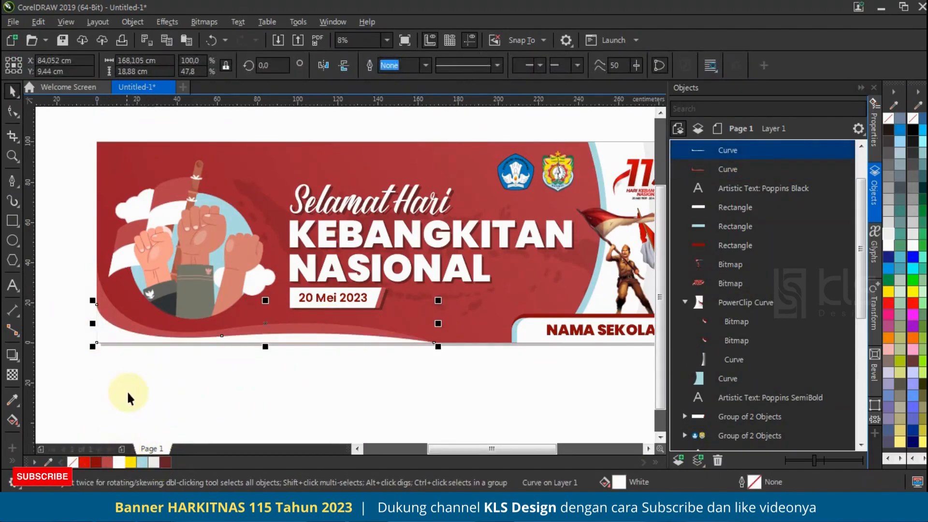
left_click(141, 375)
scroll(160, 361, "down", 2)
scroll(256, 309, "up", 2)
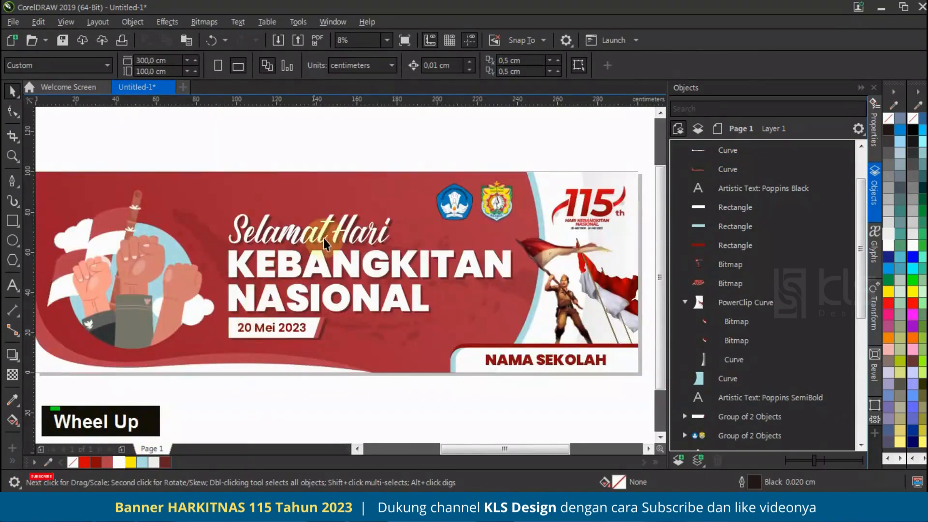
Step: PowerClip the 115 anniversary logo inside the white curved panel
scroll(337, 215, "down", 2)
left_click_drag(146, 165, 531, 374)
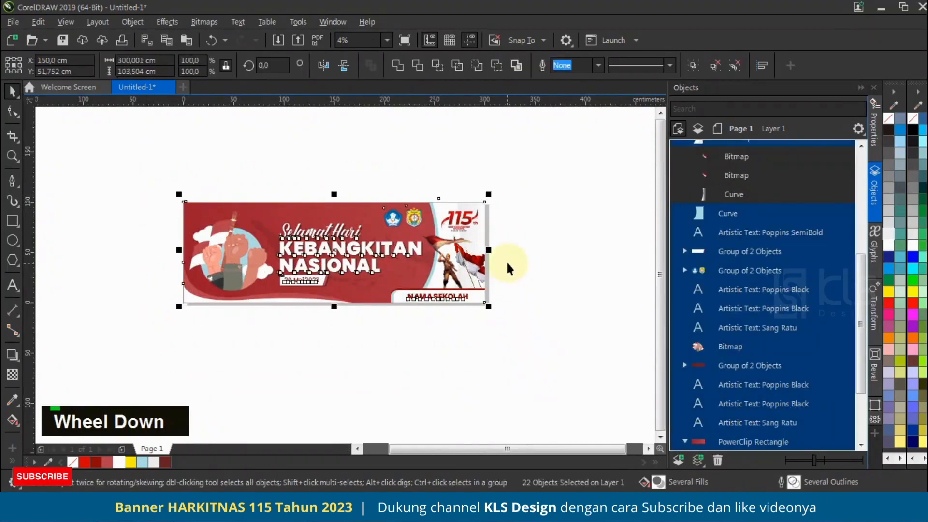
left_click(516, 199)
left_click(473, 211)
scroll(471, 214, "up", 2)
right_click(457, 227)
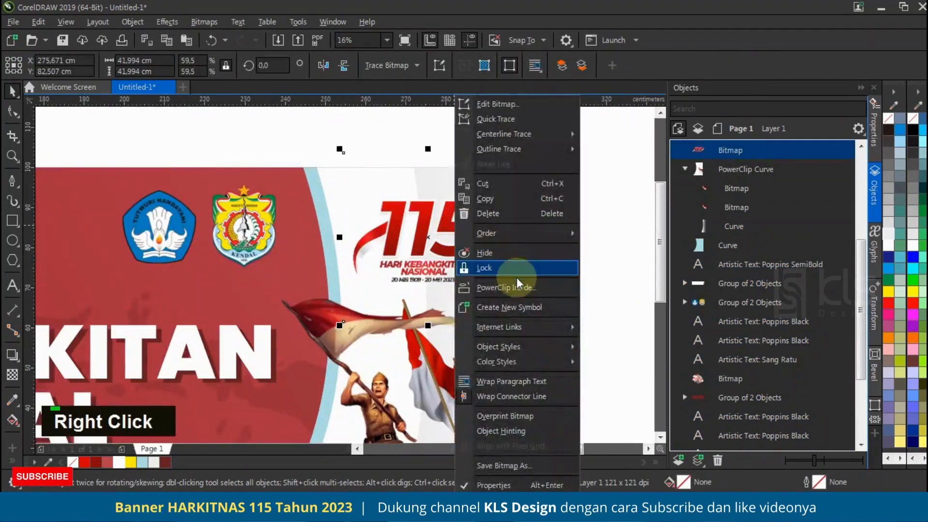
left_click(519, 283)
left_click(517, 344)
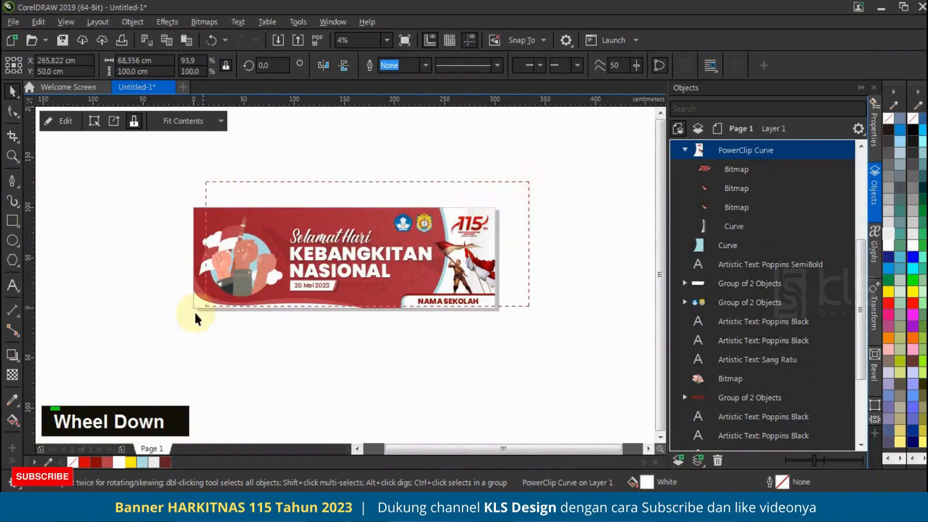
left_click_drag(196, 314, 176, 334)
left_click(393, 353)
Step: Move the title lines and date label together with their shadow copies straight up, leaving the two logos out
scroll(380, 273, "up", 2)
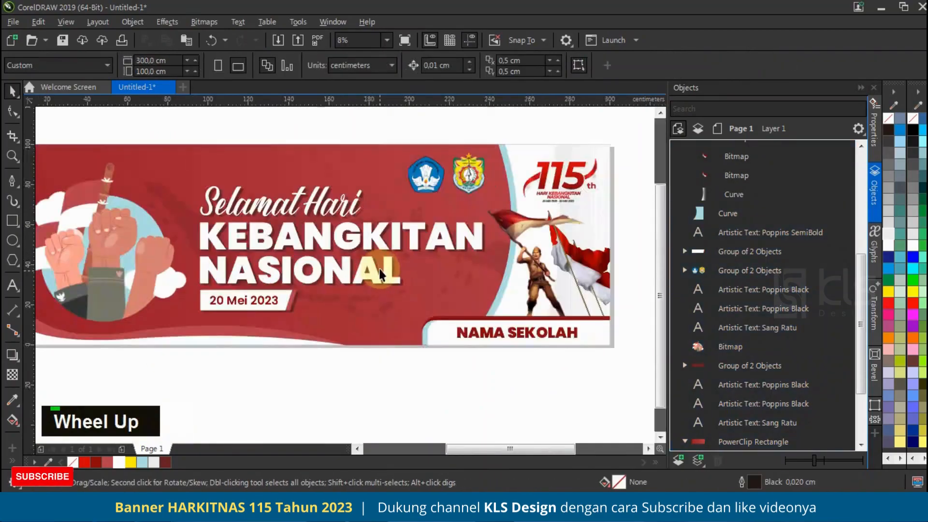
left_click_drag(223, 182, 507, 320)
left_click(476, 171, "shift")
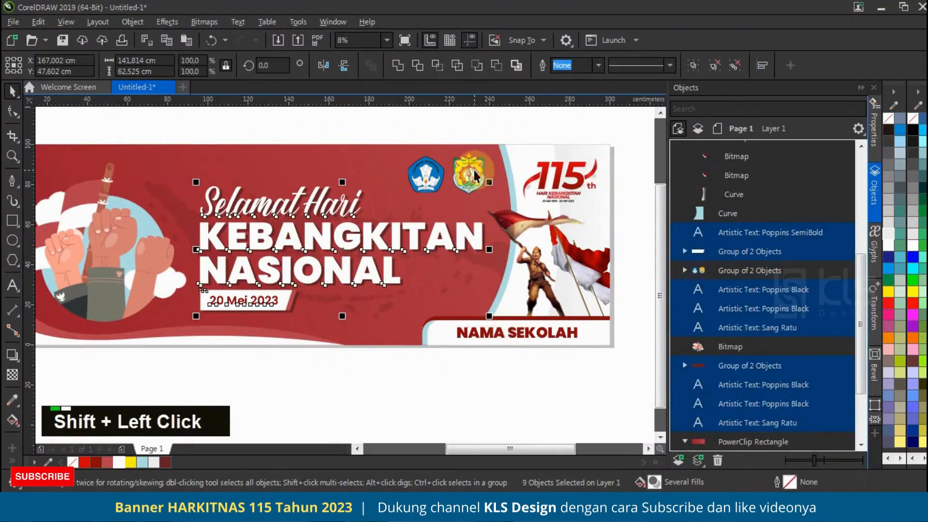
left_click_drag(371, 231, 413, 211)
scroll(413, 218, "up", 1)
scroll(412, 211, "down", 1)
key("Escape")
Step: Copy the dark KEBANGKITAN text below the date label, left-aligned with it and scaled down to about 47 cm wide
left_click(376, 222)
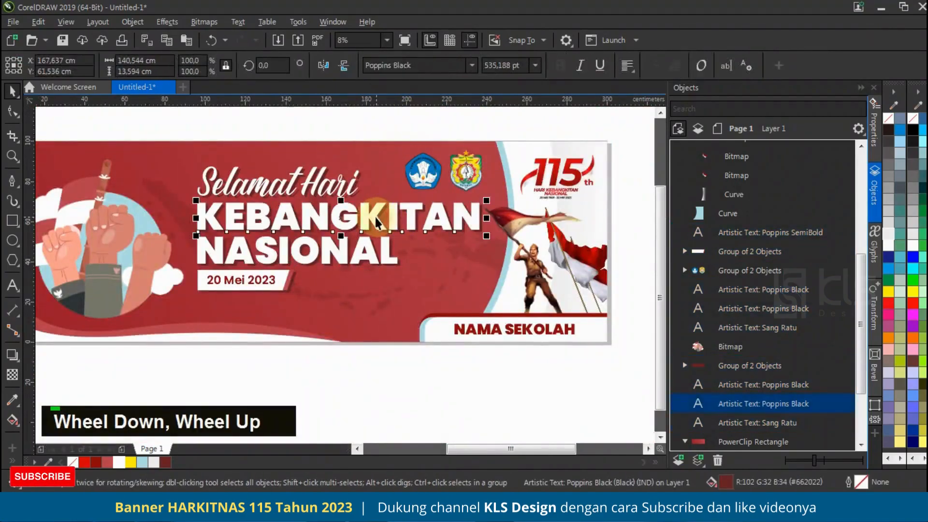
left_click_drag(339, 218, 338, 341)
right_click(476, 333, "shift")
scroll(270, 311, "up", 3)
left_click_drag(282, 297, 281, 293)
scroll(294, 326, "down", 2)
left_click(359, 368)
left_click(346, 323)
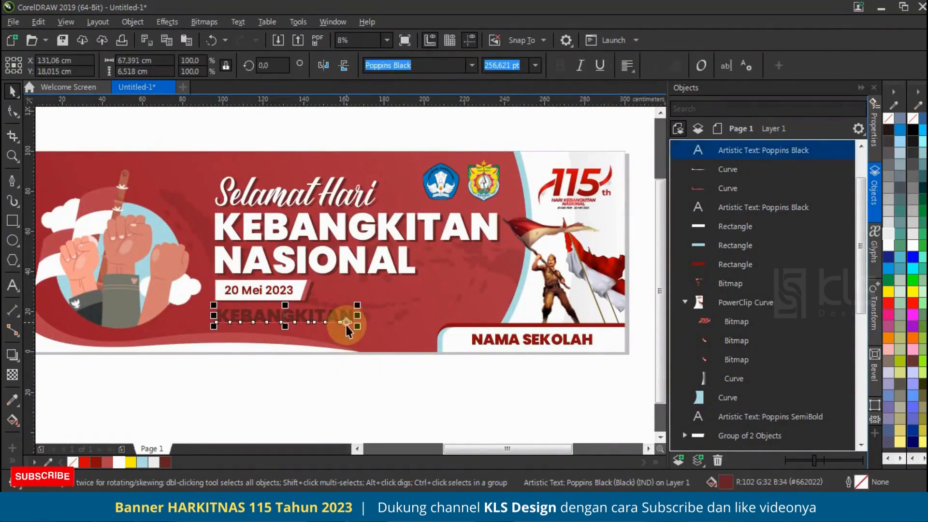
scroll(347, 323, "up", 2)
left_click_drag(356, 317, 281, 315)
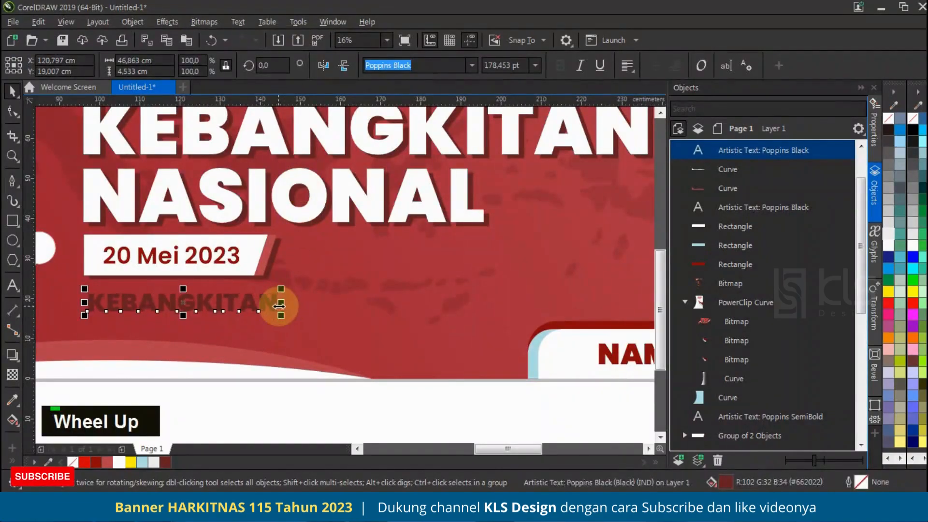
Step: Replace the copied text below the date label with "Ayo Bangkit Bersama"
key("F8")
key("ctrl+a")
key("BackSpace")
key("Caps_Lock")
type("Ayo Bangk")
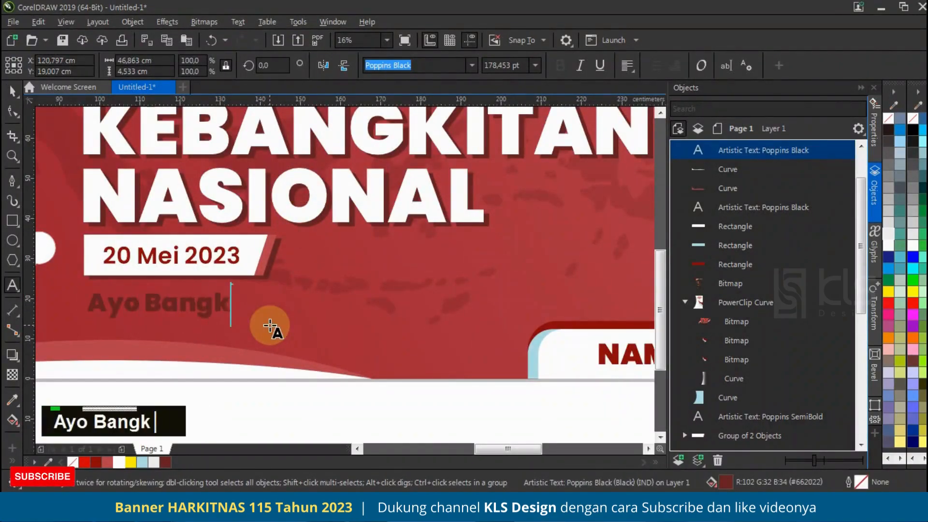
type("it Bersama")
key("ctrl+space")
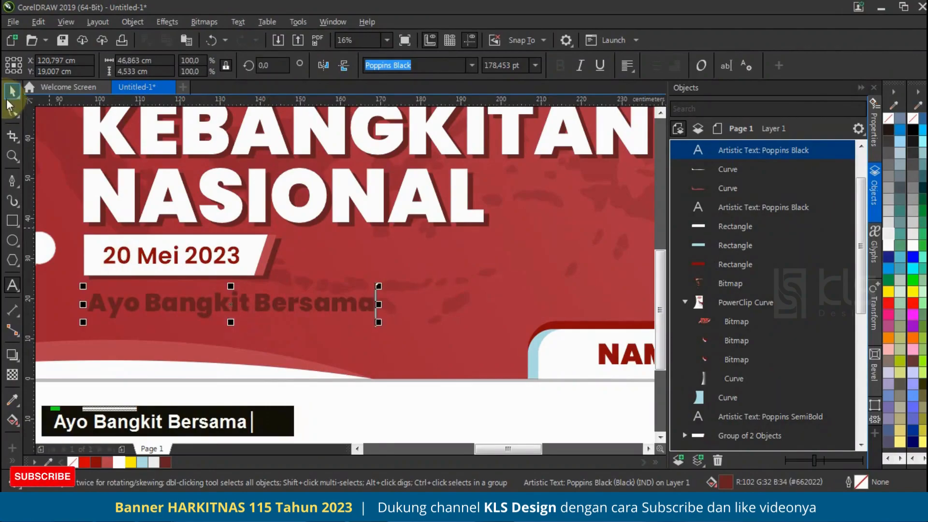
Step: Set the "Ayo Bangkit Bersama" slogan in Raleway ExtraBold Italic and fill it with white
left_click(472, 66)
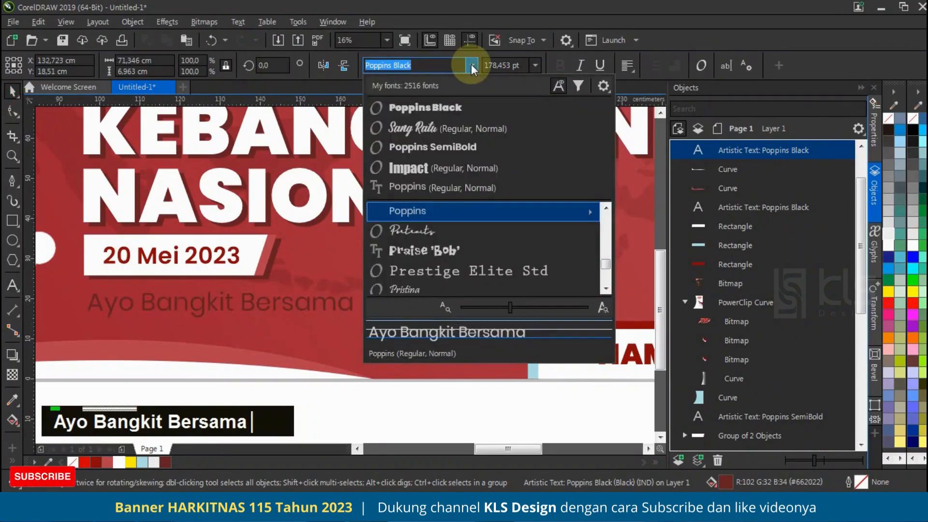
left_click(425, 66)
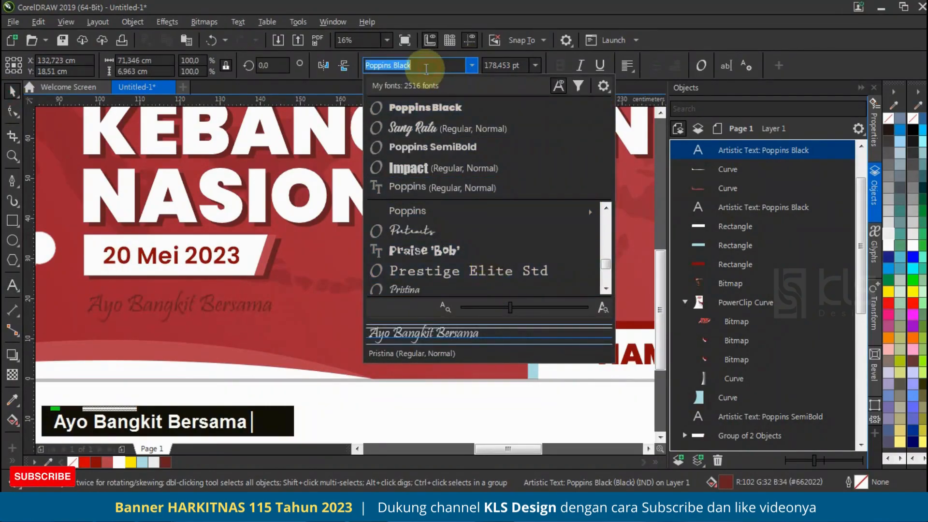
type("ral")
scroll(472, 269, "down", 1)
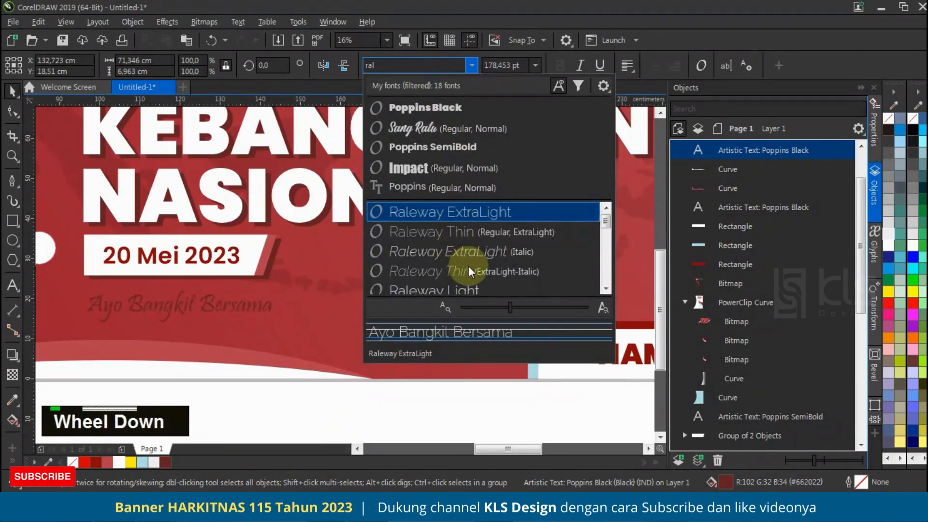
scroll(477, 272, "down", 1)
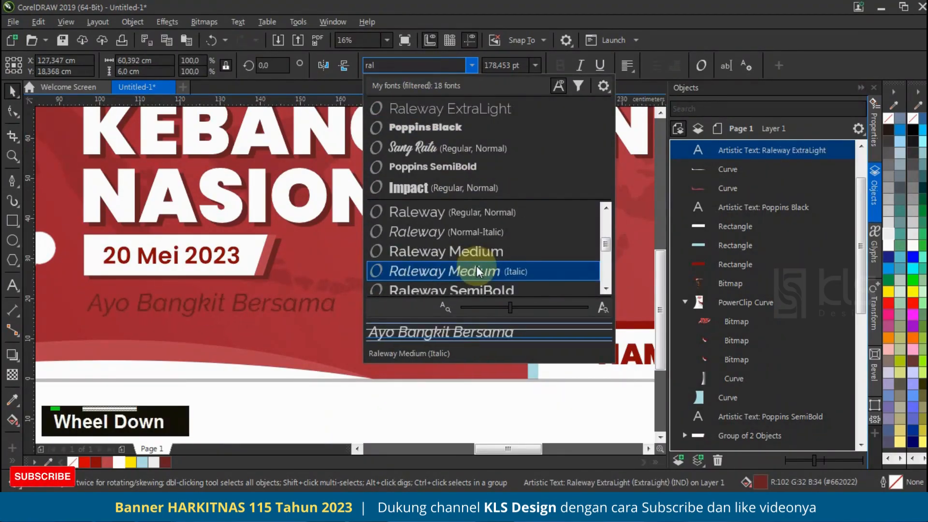
scroll(478, 271, "down", 2)
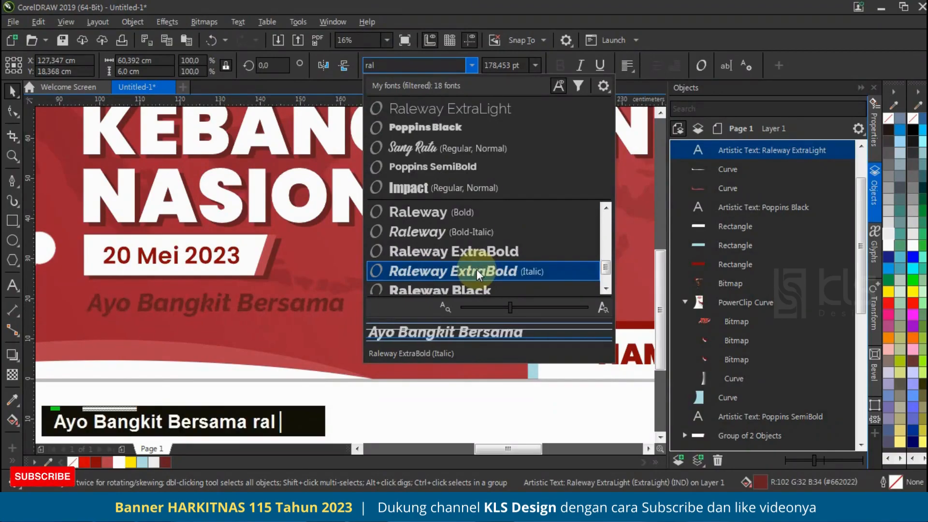
left_click(476, 271)
left_click(120, 462)
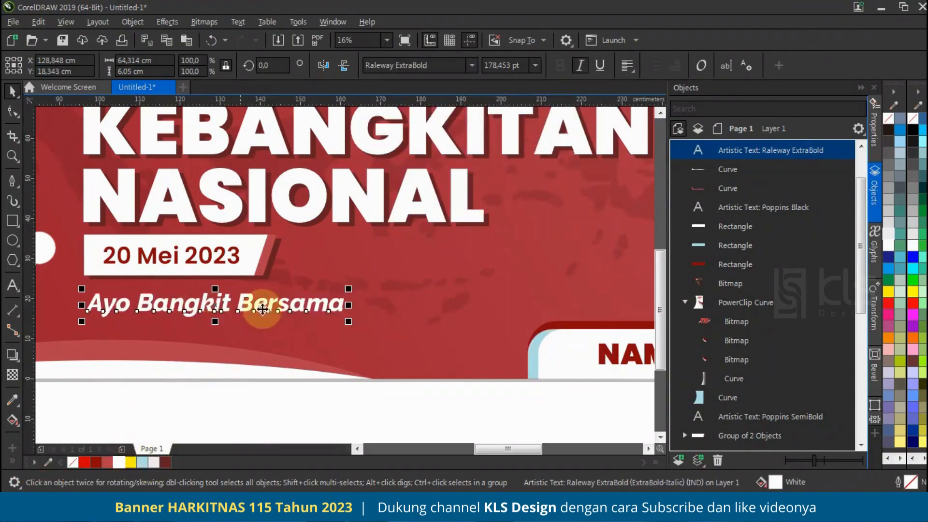
Step: Add an exclamation mark to the end of the "Ayo Bangkit Bersama" slogan
scroll(269, 305, "up", 2)
key("Escape")
left_click(275, 305)
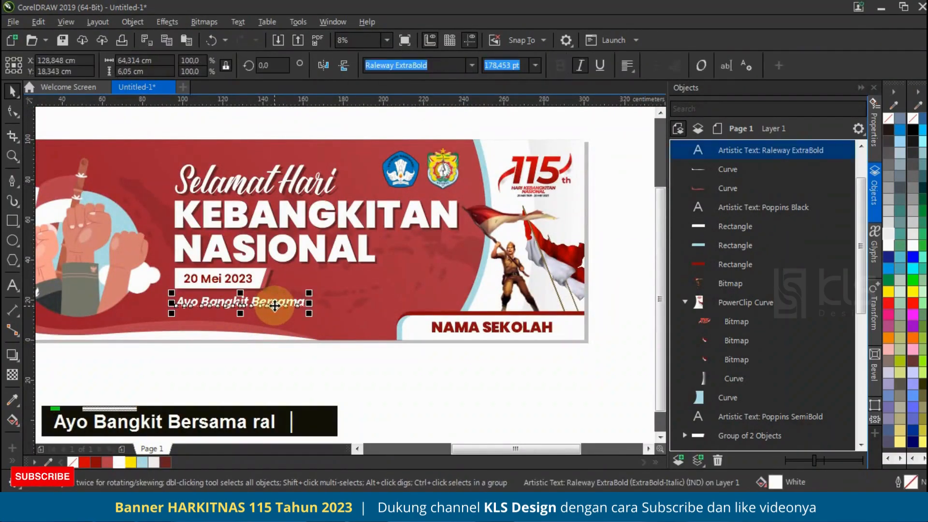
double_click(291, 304)
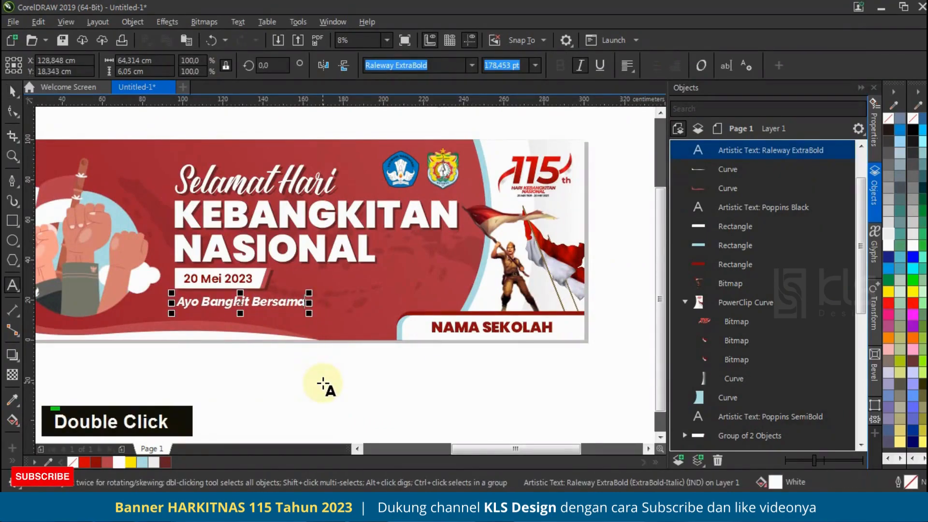
type("!")
left_click(12, 91)
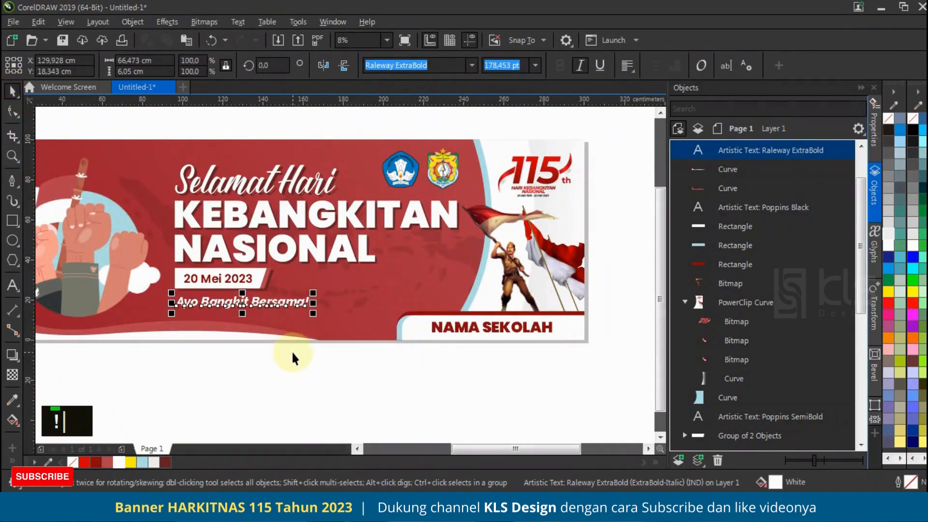
Step: Duplicate the slogan slightly right and down, and stack the copy directly beneath the original in the object order
scroll(278, 304, "up", 3)
scroll(351, 293, "up", 1)
left_click_drag(332, 300, 346, 306)
right_click(346, 305)
left_click_drag(757, 149, 756, 216)
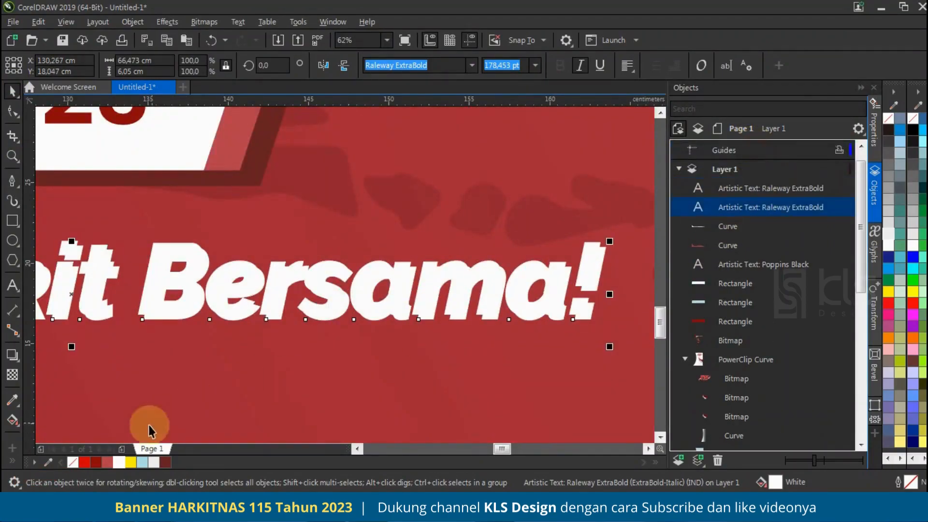
Step: Fill the lower slogan copy with dark maroon and nudge it right and down to form a shadow
left_click(166, 462)
key("Right")
key("Down")
key("Down")
key("Right")
key("Down")
key("Right")
scroll(306, 310, "down", 5)
left_click(388, 356)
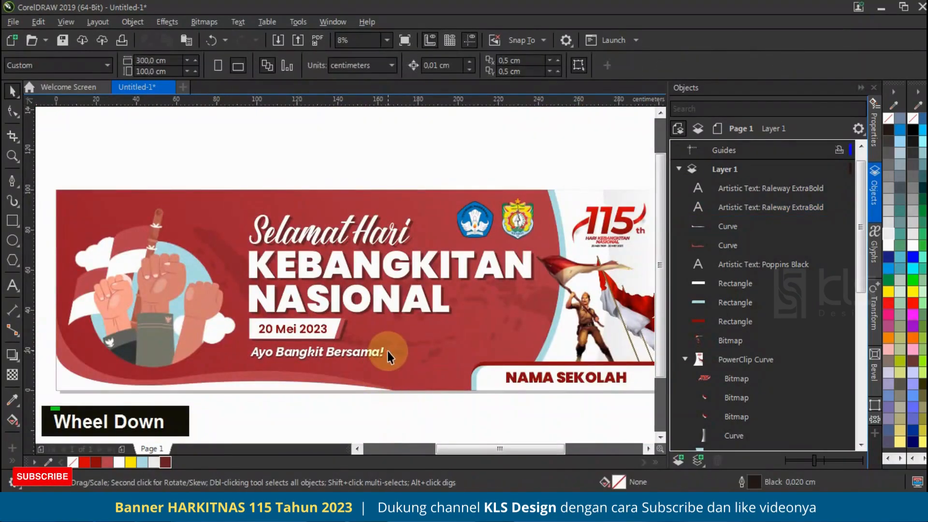
left_click_drag(237, 189, 555, 375)
left_click(425, 259, "shift")
scroll(362, 357, "up", 3)
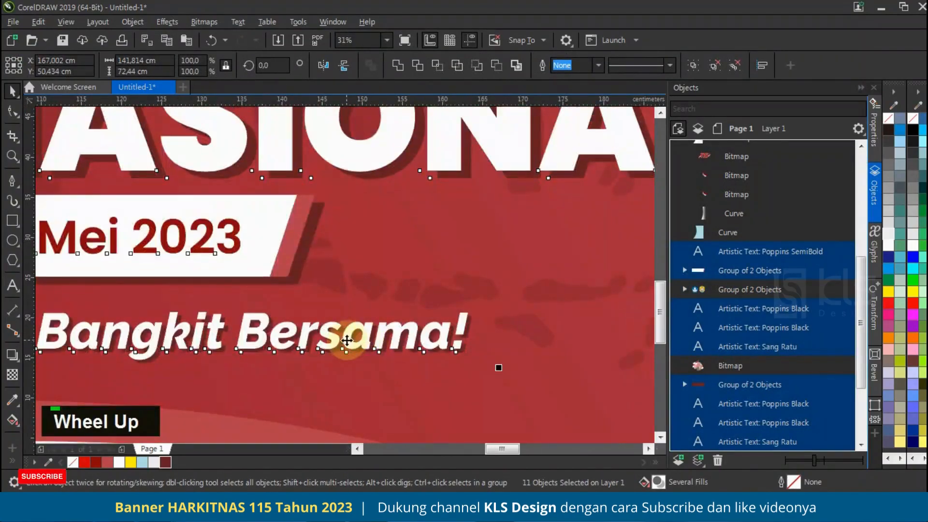
scroll(353, 314, "down", 3)
scroll(354, 294, "down", 2)
left_click(518, 212)
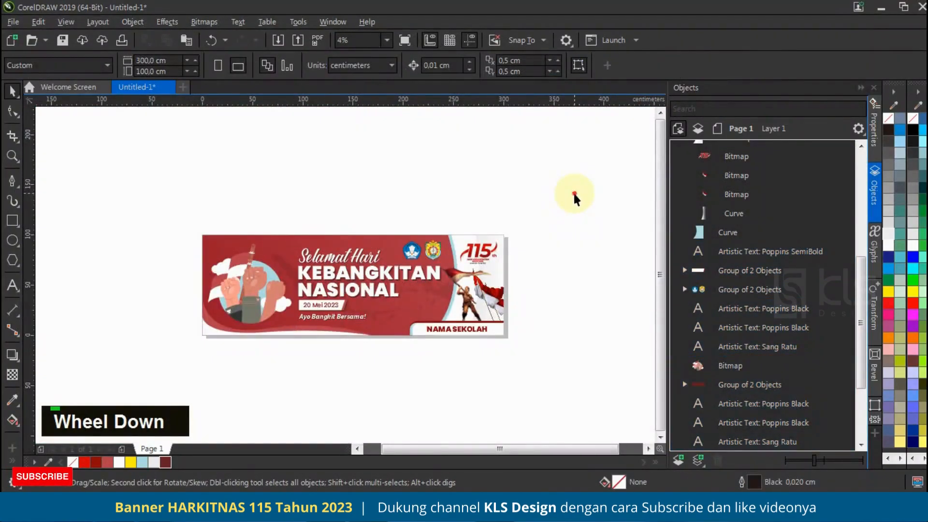
Step: Fit the banner in the view and preview the finished design full screen
left_click_drag(153, 368, 159, 365)
key("shift+F2")
key("F9")
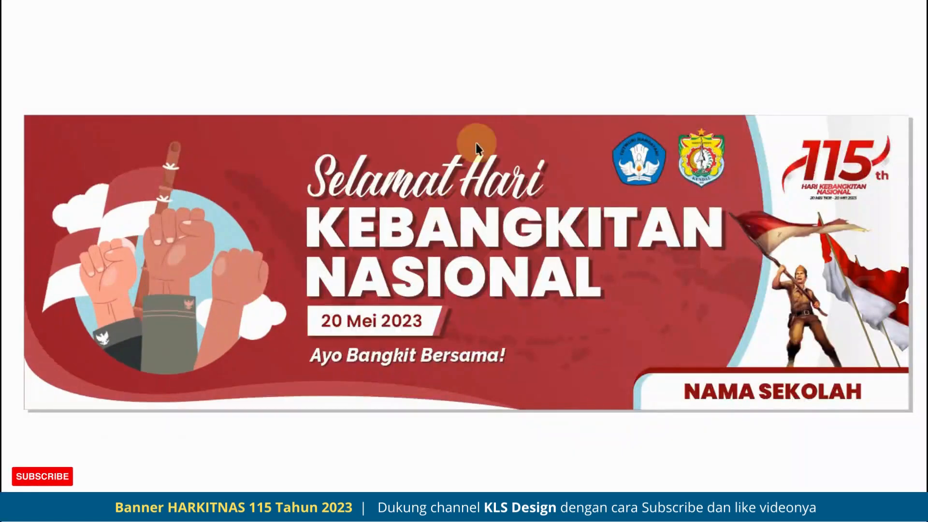